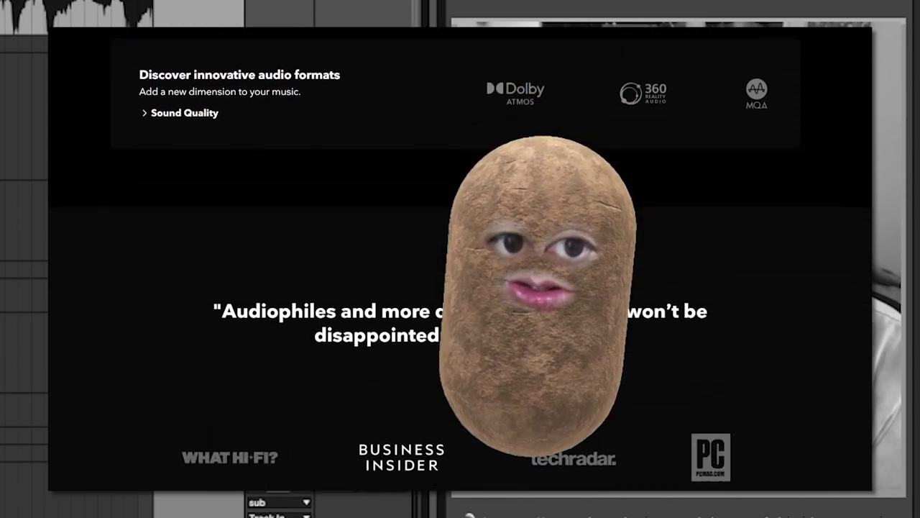
Look through TIDAL's payout information and set the country to Canada in the Direct Artist Payouts registration form.
{"action": "scroll", "coordinate": [455, 274], "scroll_direction": "down", "scroll_amount": 3}
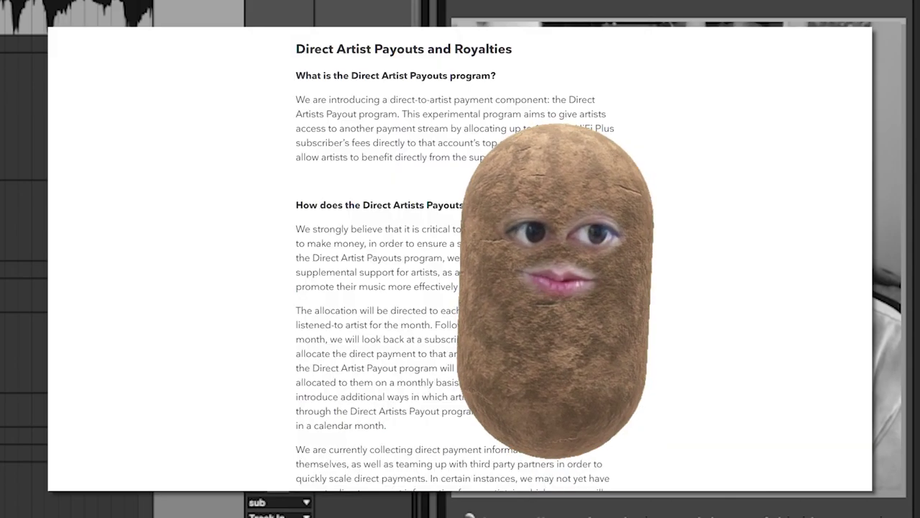
{"action": "scroll", "coordinate": [272, 244], "scroll_direction": "up", "scroll_amount": 3}
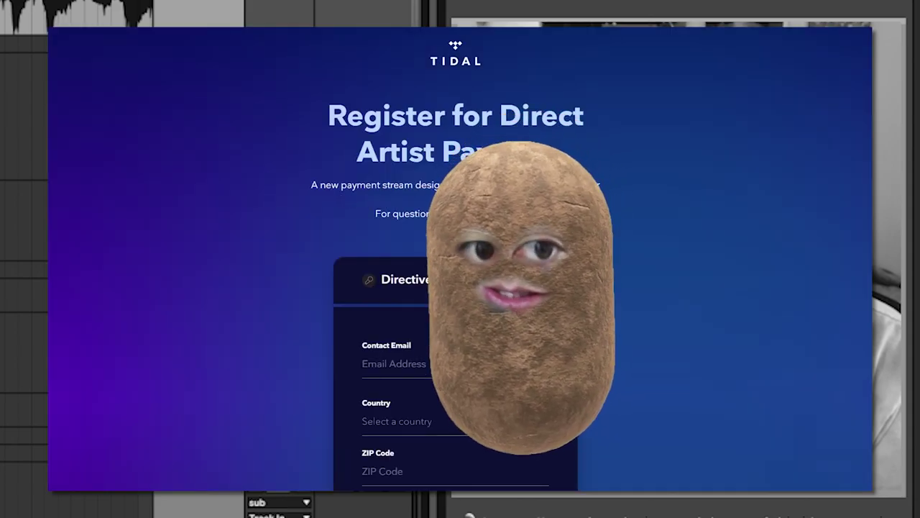
{"action": "scroll", "coordinate": [460, 259], "scroll_direction": "down", "scroll_amount": 2}
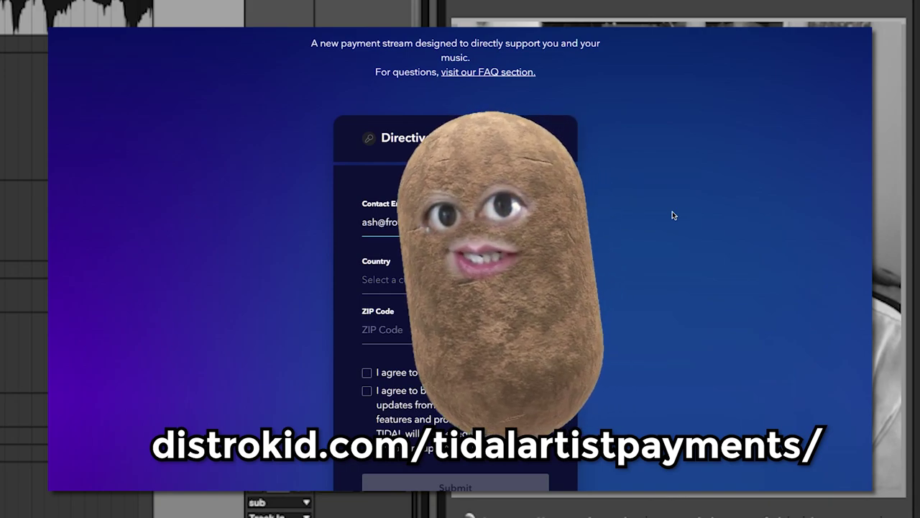
{"action": "left_click", "coordinate": [503, 280]}
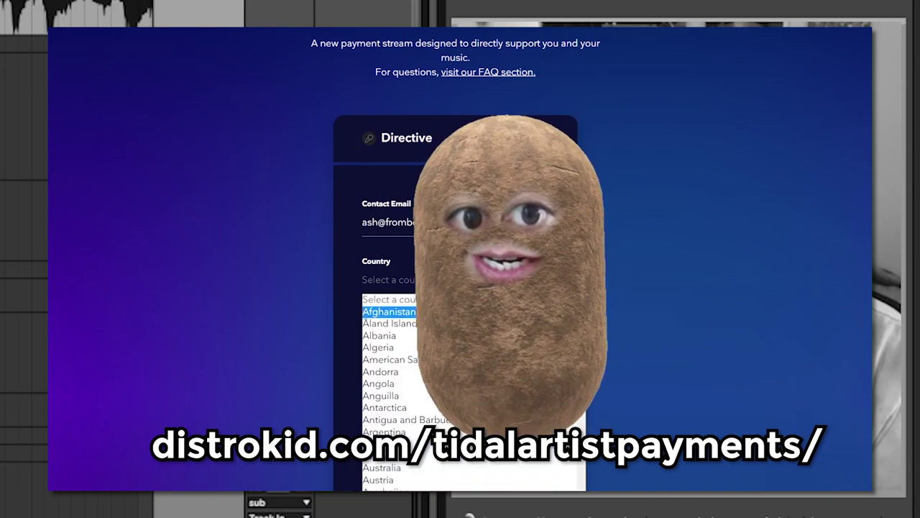
{"action": "scroll", "coordinate": [431, 398], "scroll_direction": "down", "scroll_amount": 5}
{"action": "left_click", "coordinate": [431, 421]}
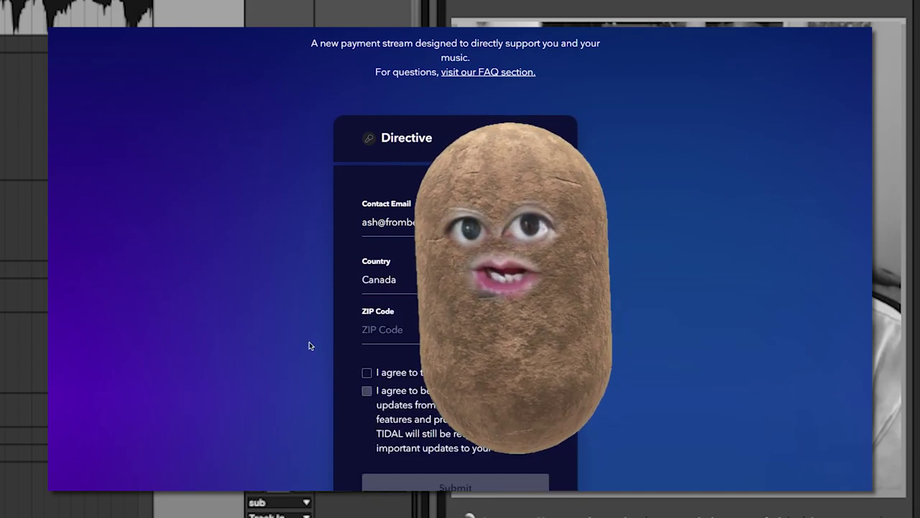
{"action": "scroll", "coordinate": [309, 346], "scroll_direction": "down", "scroll_amount": 2}
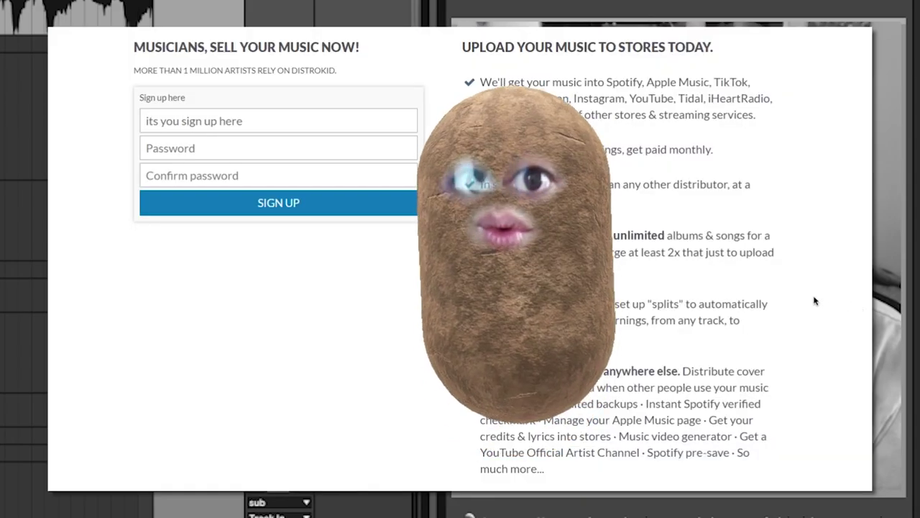
Read through DistroKid's sign-up page, including its feature list, frequently asked questions, endorsements and artist testimonials.
{"action": "scroll", "coordinate": [816, 300], "scroll_direction": "down", "scroll_amount": 5}
{"action": "scroll", "coordinate": [816, 300], "scroll_direction": "down", "scroll_amount": 5}
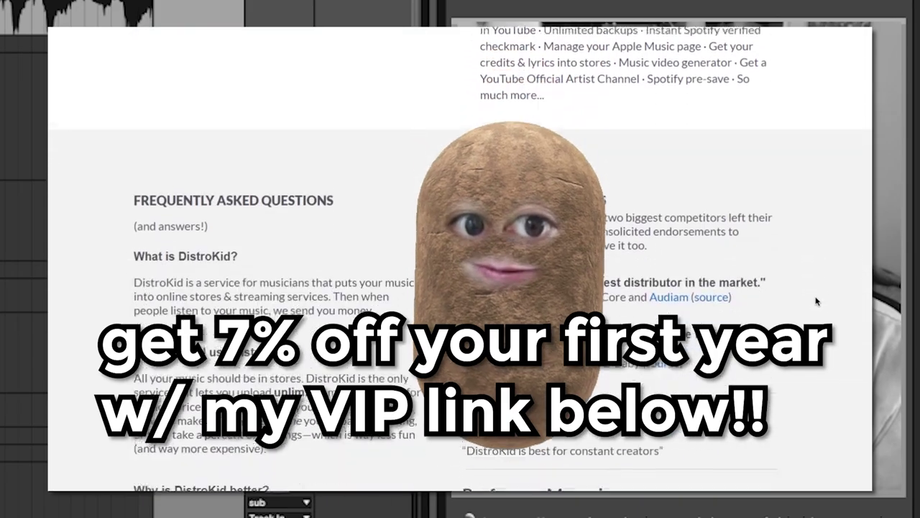
{"action": "scroll", "coordinate": [816, 301], "scroll_direction": "down", "scroll_amount": 8}
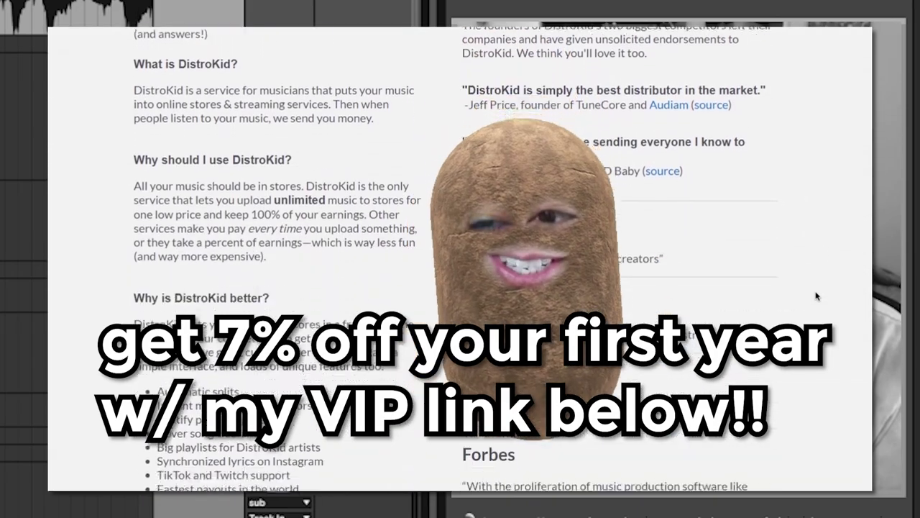
{"action": "scroll", "coordinate": [814, 294], "scroll_direction": "down", "scroll_amount": 10}
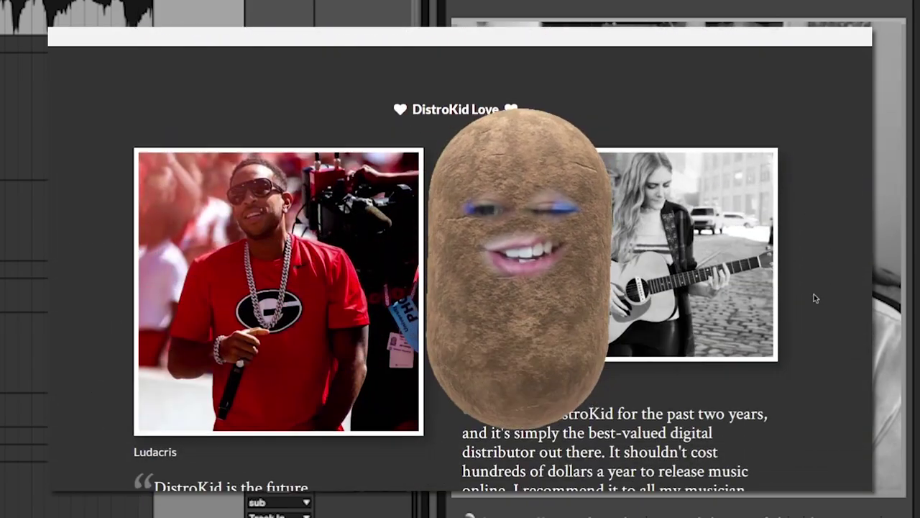
{"action": "scroll", "coordinate": [836, 281], "scroll_direction": "down", "scroll_amount": 8}
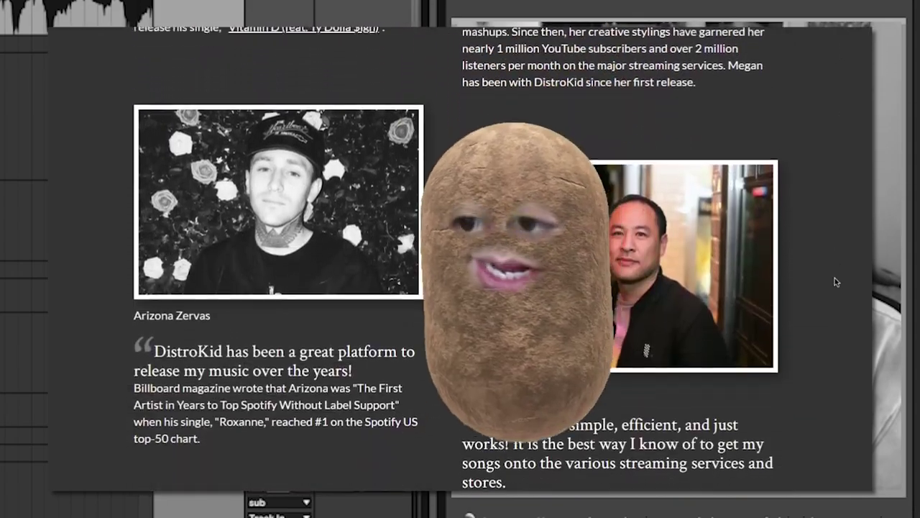
{"action": "scroll", "coordinate": [836, 282], "scroll_direction": "down", "scroll_amount": 8}
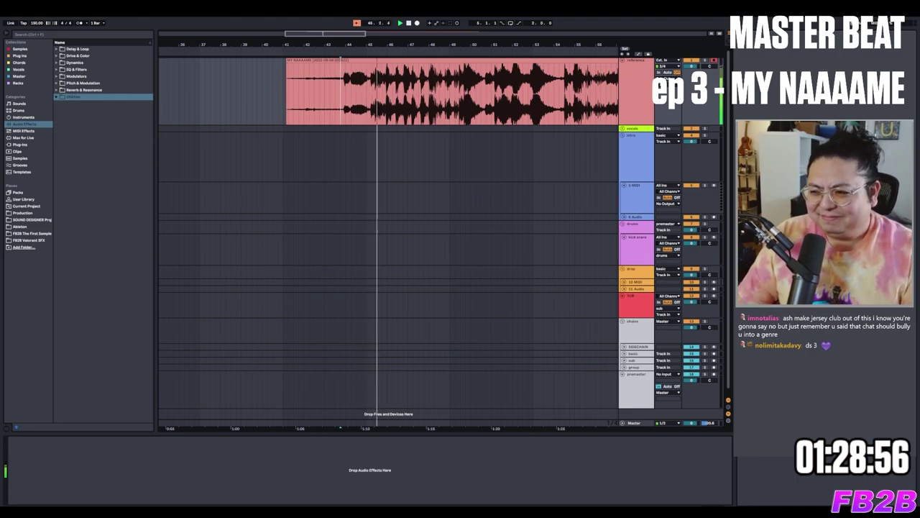
Listen to the MY NAAAAME recording on the reference track in the arrangement.
{"action": "left_click", "coordinate": [387, 98]}
{"action": "key", "text": "space"}
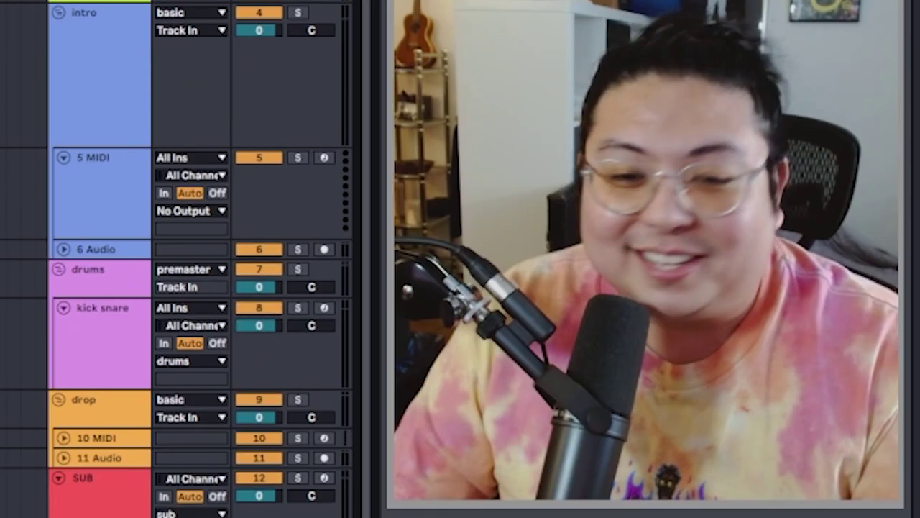
{"action": "scroll", "coordinate": [577, 277], "scroll_direction": "left", "scroll_amount": 2}
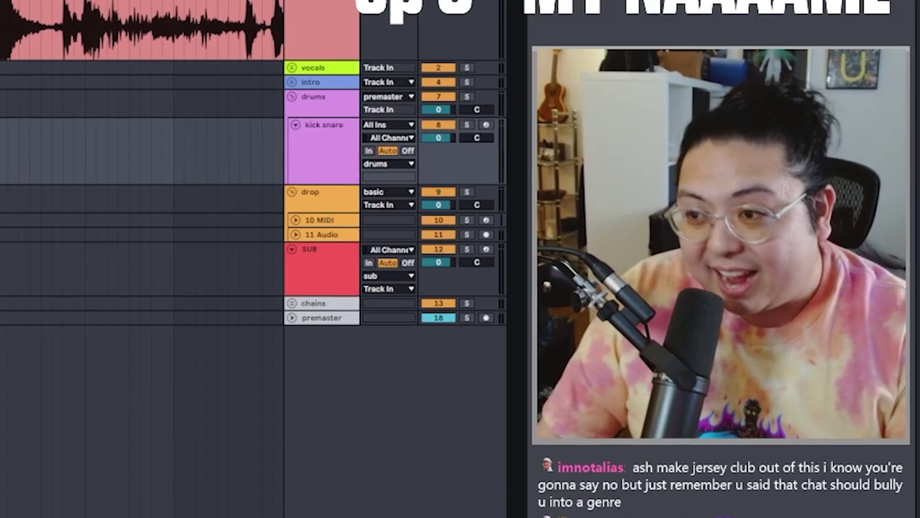
Build a pattern in the kick snare clip with kicks on all four beats and snares on beats two and four.
{"action": "key", "text": "shift+Tab"}
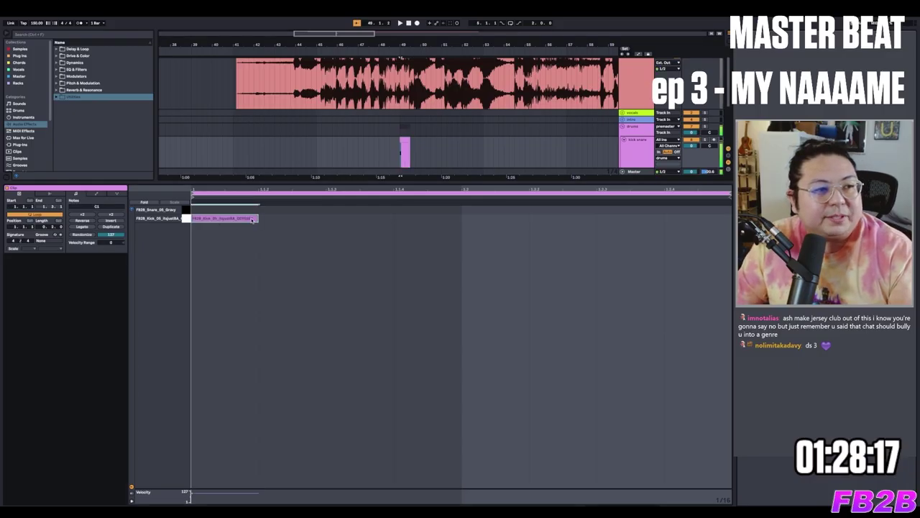
{"action": "left_click", "coordinate": [496, 218]}
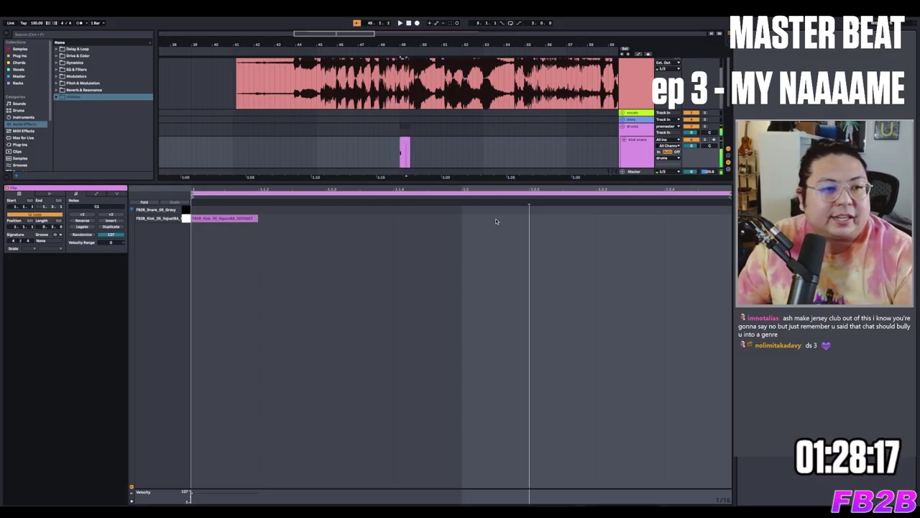
{"action": "key", "text": "ctrl+v"}
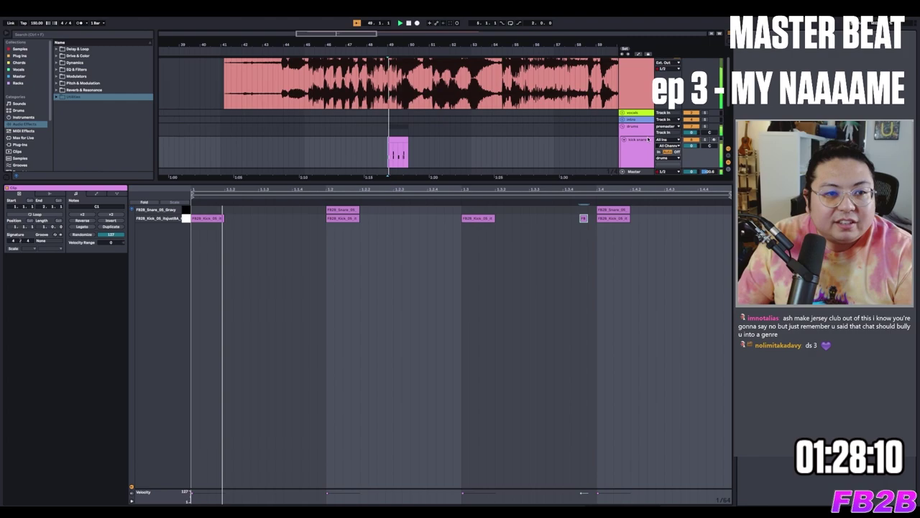
{"action": "scroll", "coordinate": [649, 139], "scroll_direction": "down", "scroll_amount": 1}
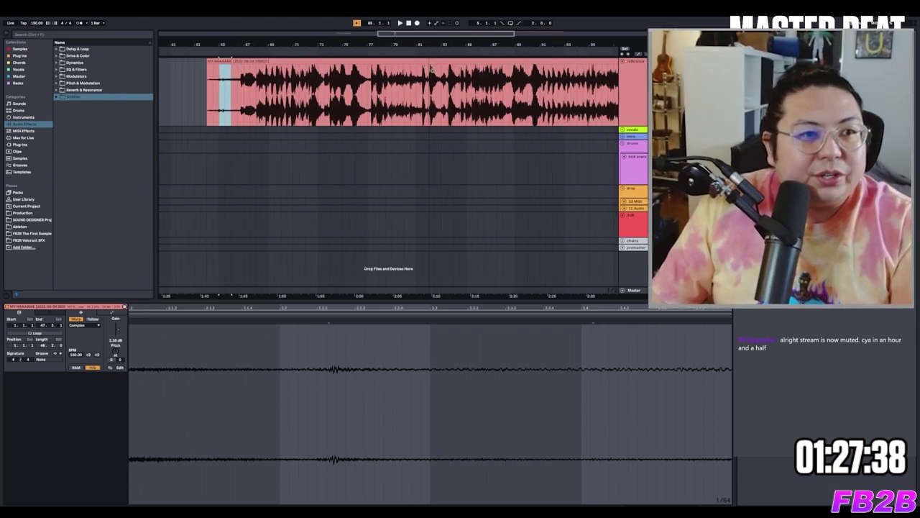
Load Serum on the first MIDI track in the drop group and enter a short F#1 note in its clip.
{"action": "scroll", "coordinate": [408, 110], "scroll_direction": "up", "scroll_amount": 5}
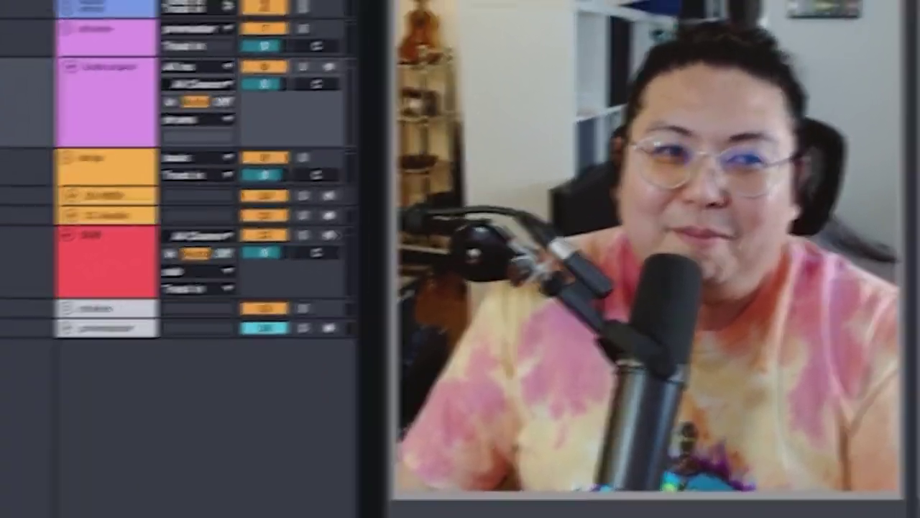
{"action": "left_click_drag", "start_coordinate": [332, 144], "coordinate": [379, 144]}
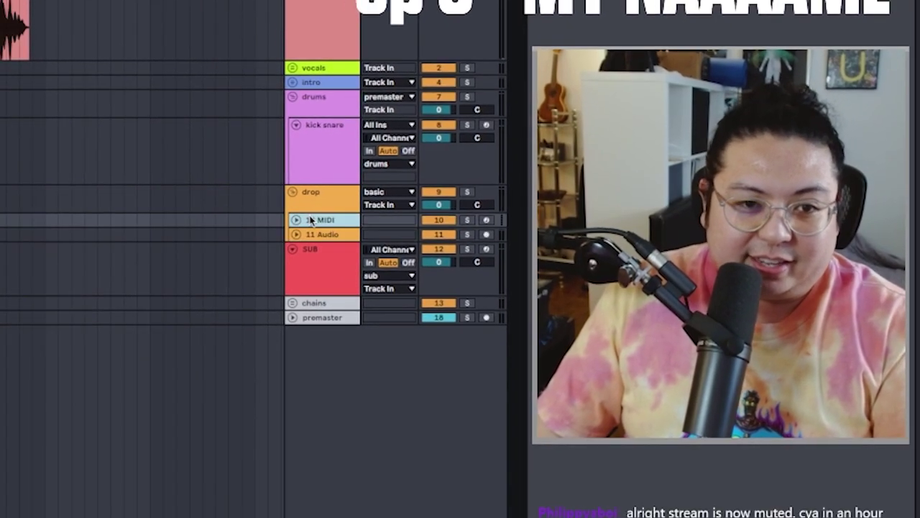
{"action": "left_click", "coordinate": [314, 223]}
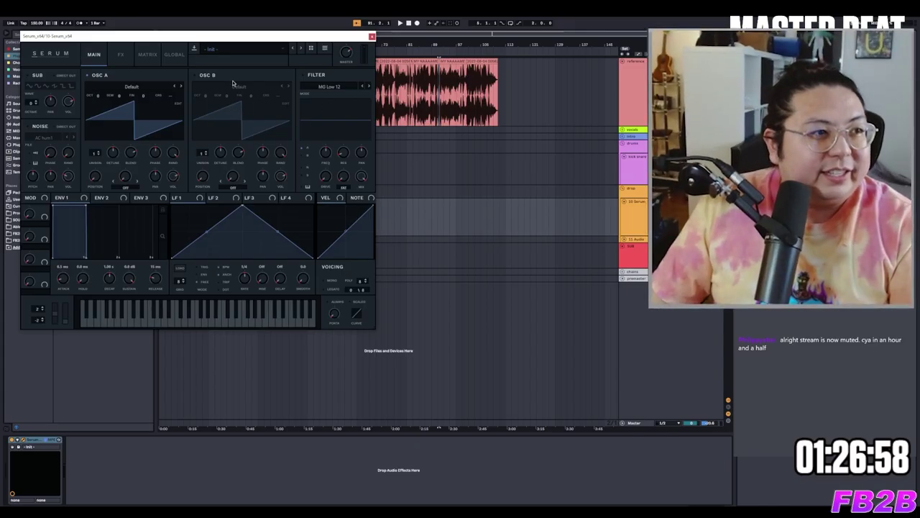
{"action": "left_click", "coordinate": [213, 49]}
{"action": "mouse_move", "coordinate": [230, 184]}
{"action": "mouse_move", "coordinate": [309, 192]}
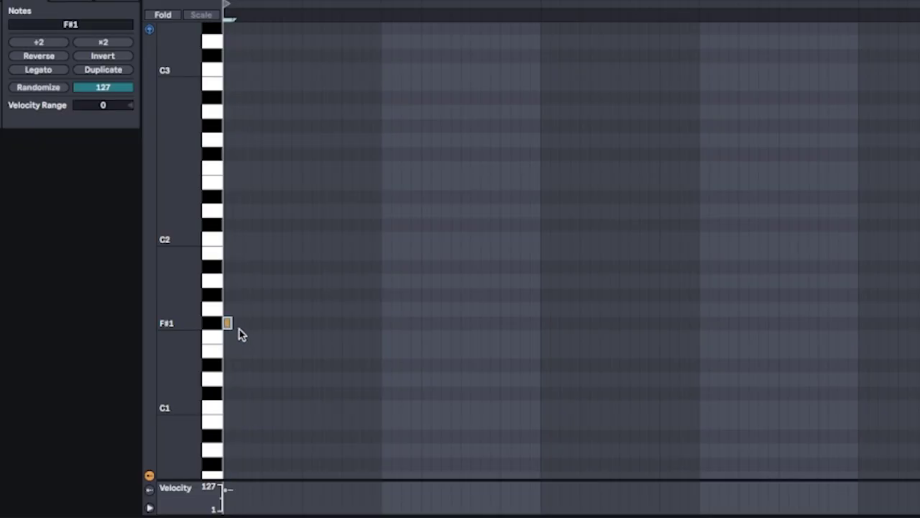
{"action": "scroll", "coordinate": [266, 334], "scroll_direction": "down", "scroll_amount": 2}
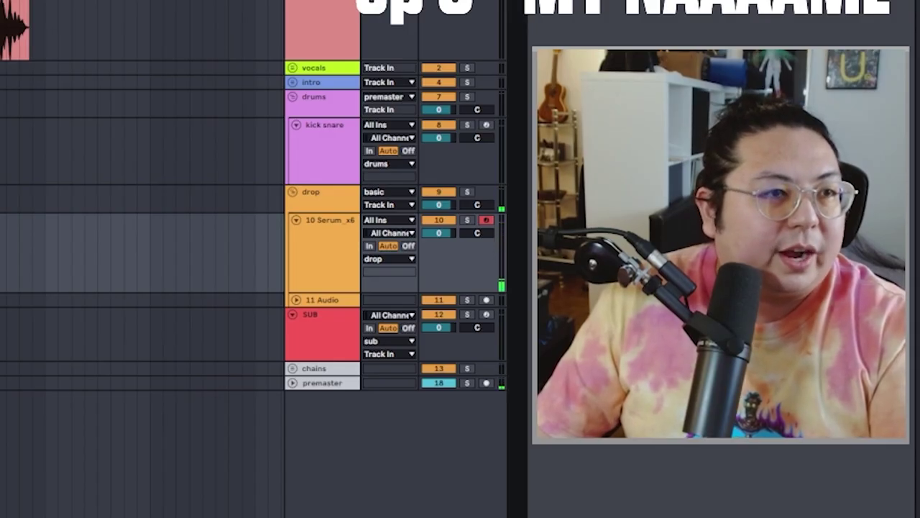
Add an audio track below the Serum track and paste an audio clip near bar 17.
{"action": "key", "text": "ctrl+t"}
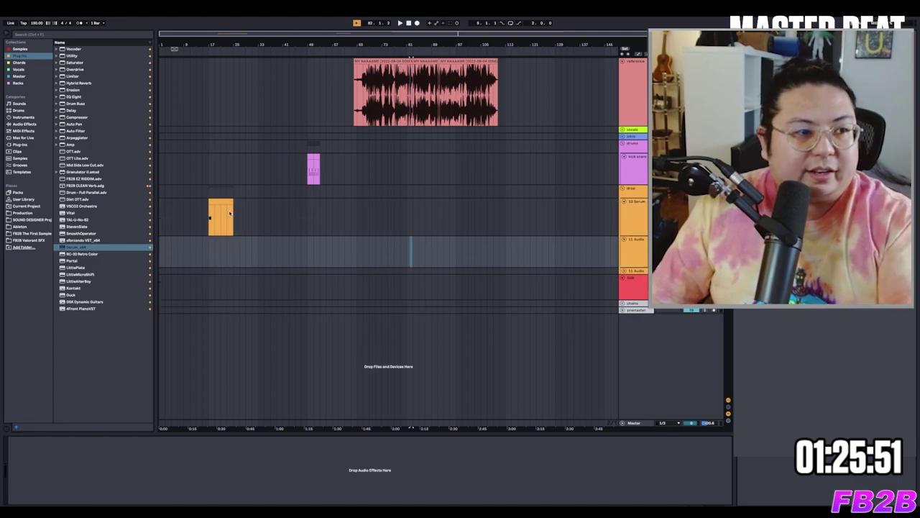
{"action": "key", "text": "plus"}
{"action": "scroll", "coordinate": [320, 251], "scroll_direction": "left", "scroll_amount": 3}
{"action": "key", "text": "ctrl+v"}
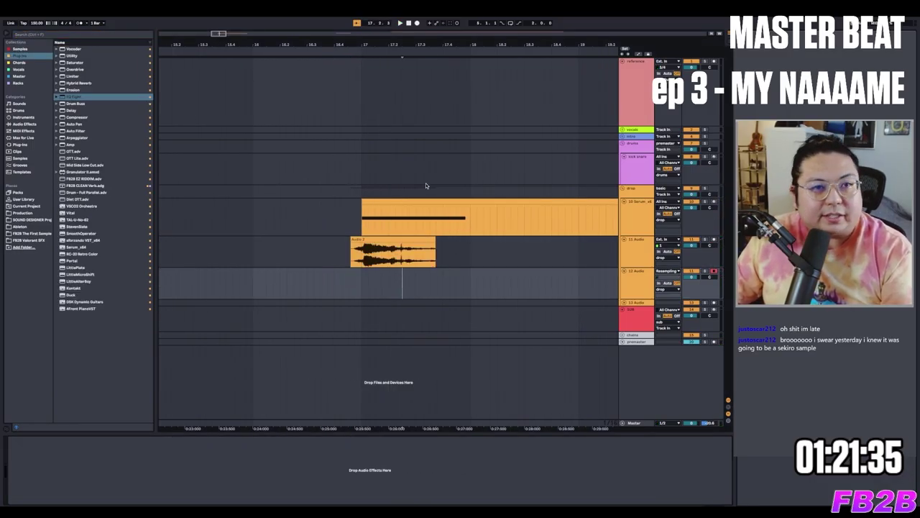
Audition the two Cymatics Terror Drum Build clips against the reference clips that lead into the drop.
{"action": "scroll", "coordinate": [528, 155], "scroll_direction": "right", "scroll_amount": 5}
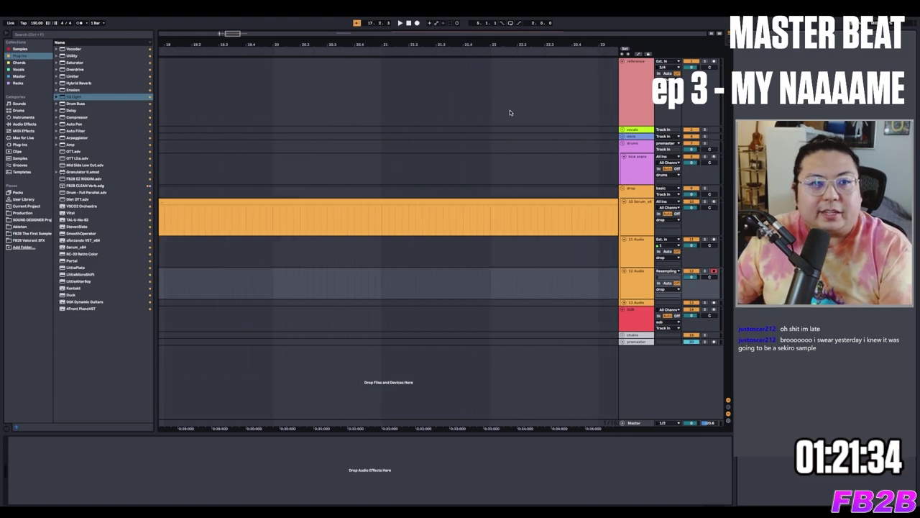
{"action": "scroll", "coordinate": [510, 112], "scroll_direction": "right", "scroll_amount": 10}
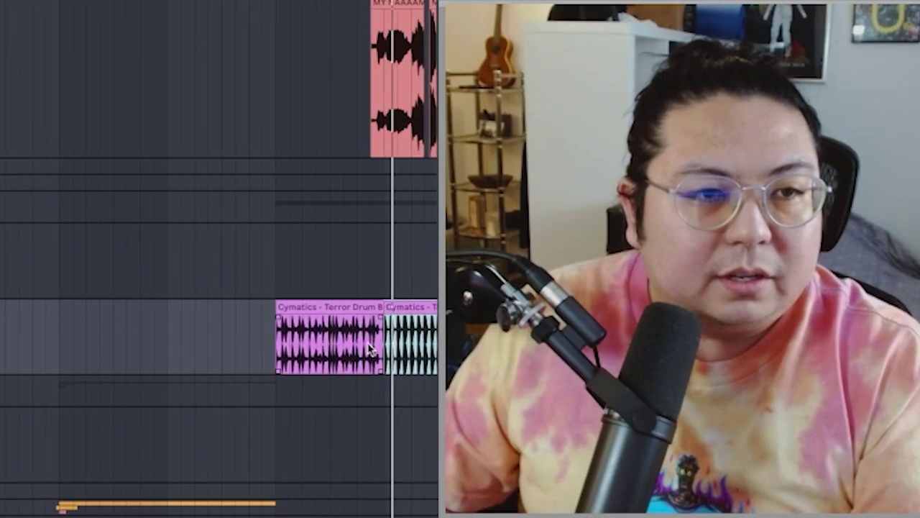
{"action": "left_click", "coordinate": [294, 304]}
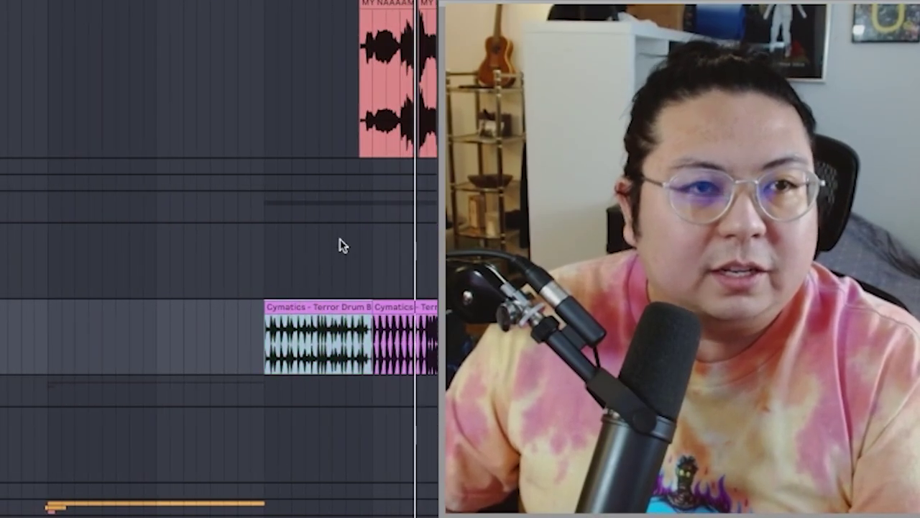
{"action": "left_click", "coordinate": [404, 4]}
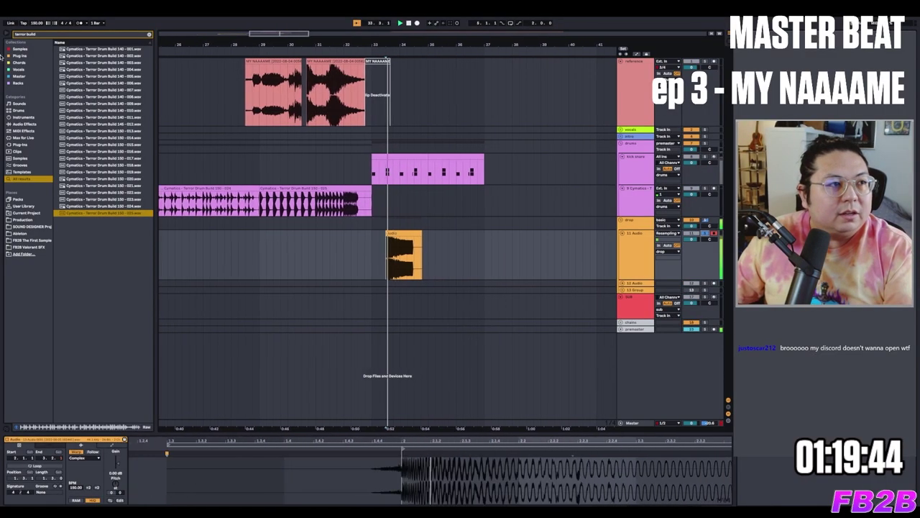
Clear the "terror build" browser search and inspect the effects on the group's two audio tracks with clips at bar 17.
{"action": "left_click", "coordinate": [147, 36]}
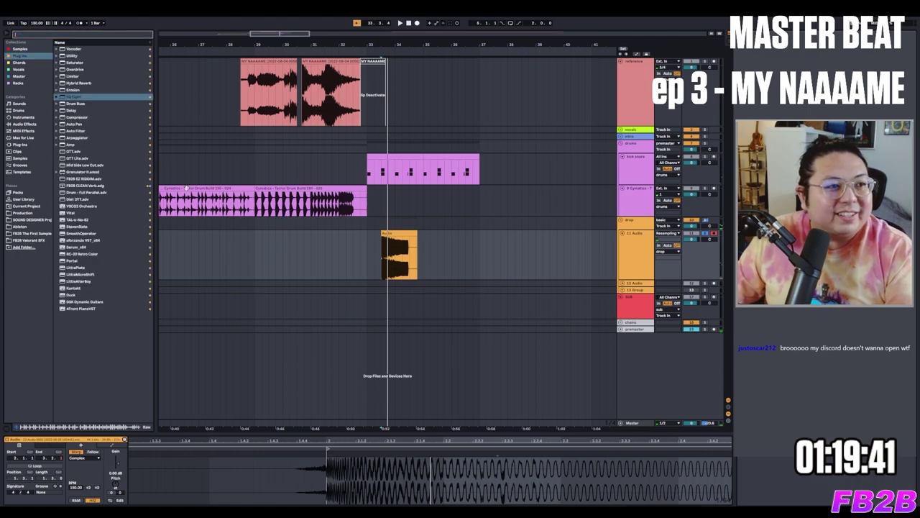
{"action": "scroll", "coordinate": [186, 188], "scroll_direction": "left", "scroll_amount": 10}
{"action": "scroll", "coordinate": [199, 209], "scroll_direction": "down", "scroll_amount": 2}
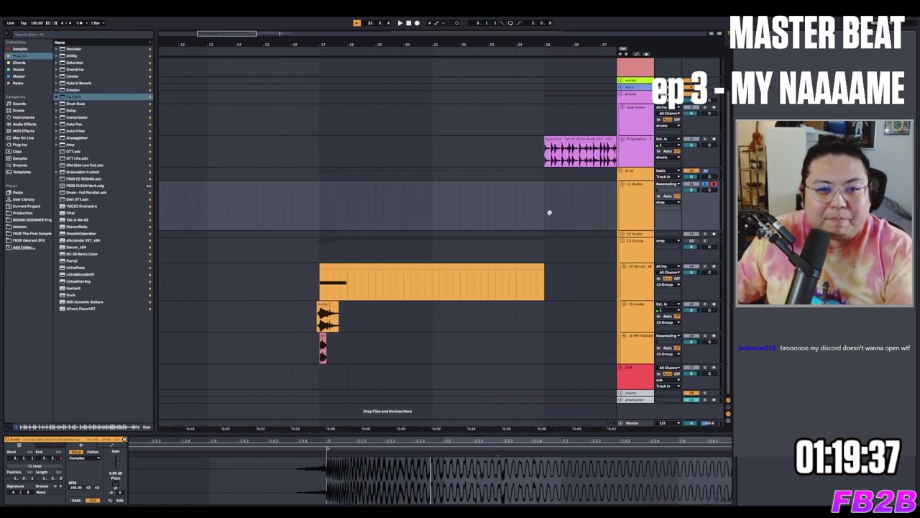
{"action": "scroll", "coordinate": [550, 212], "scroll_direction": "right", "scroll_amount": 5}
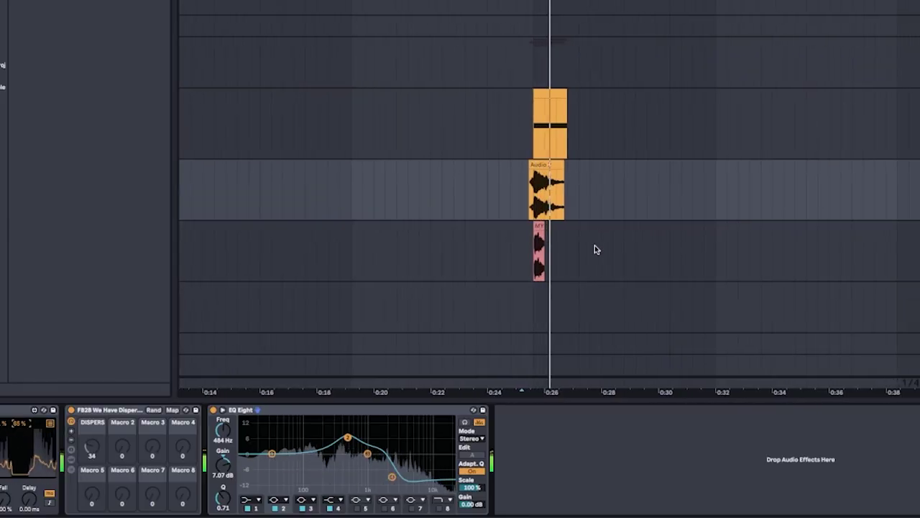
{"action": "left_click", "coordinate": [594, 245]}
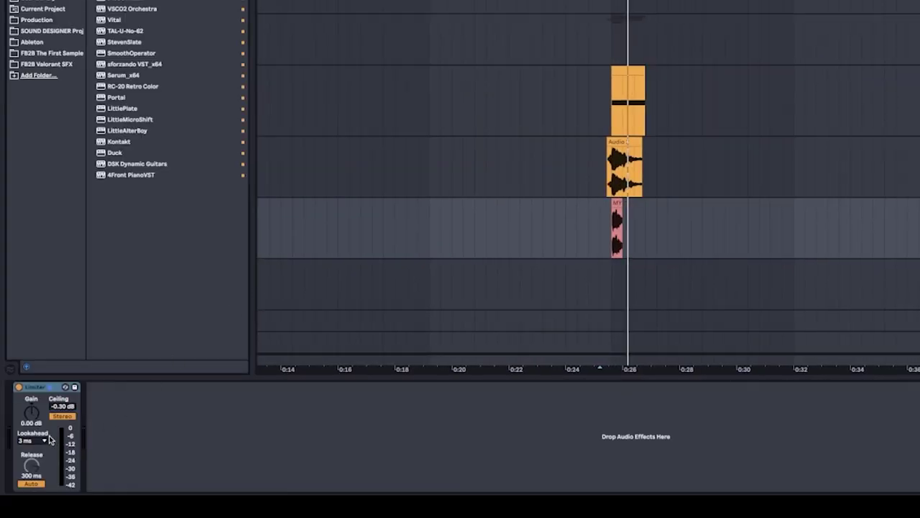
{"action": "left_click", "coordinate": [609, 173]}
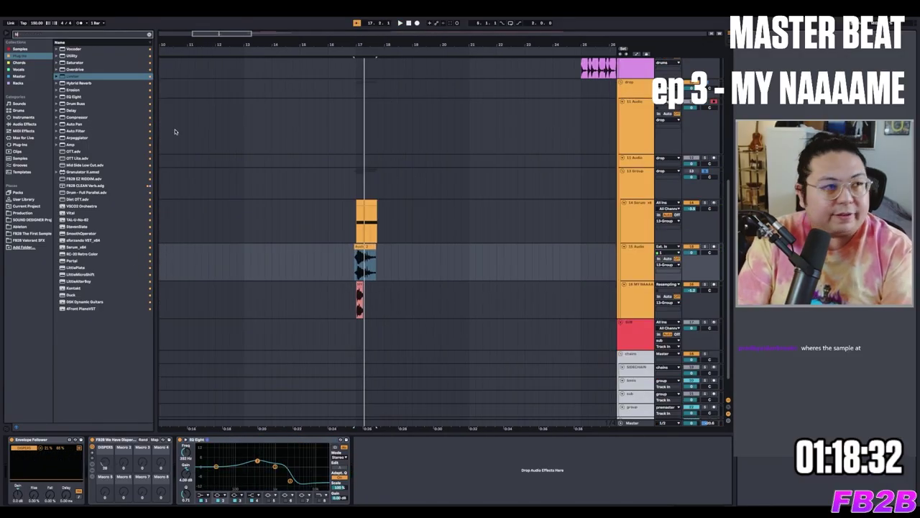
Search the browser for "bass" to layer a SAMPLIFIRE sample at bar 17, and for "phat" to find PHAT RACK.adg.
{"action": "type", "text": "bass"}
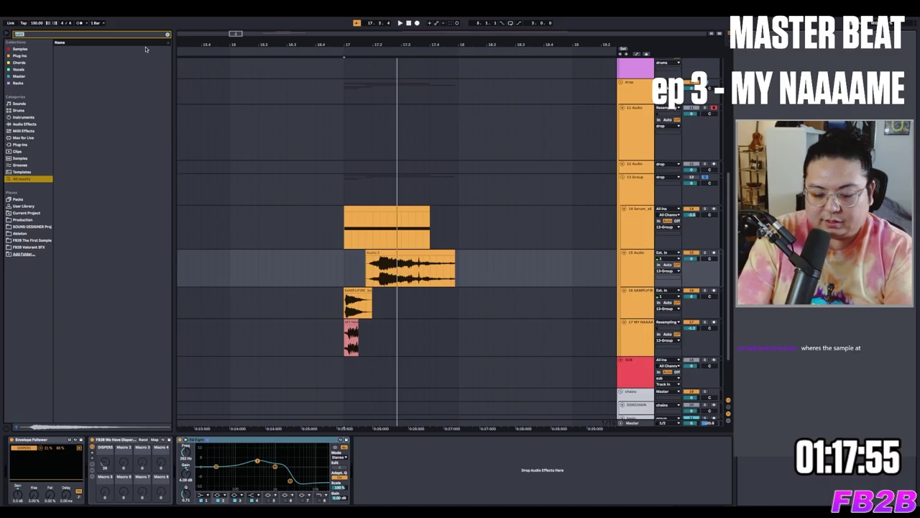
{"action": "type", "text": "phat"}
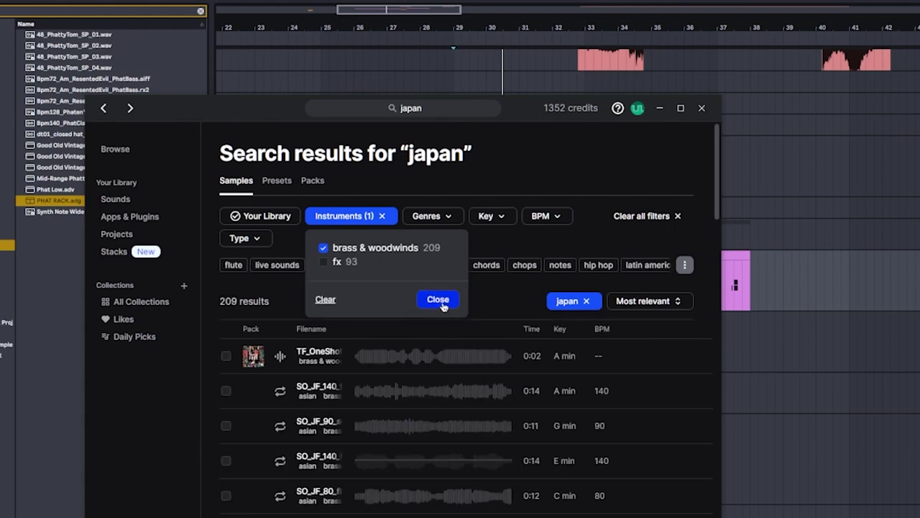
Narrow the "japan" sample search to E minor and preview the flute, synth and pad results.
{"action": "left_click", "coordinate": [438, 299]}
{"action": "left_click", "coordinate": [547, 215]}
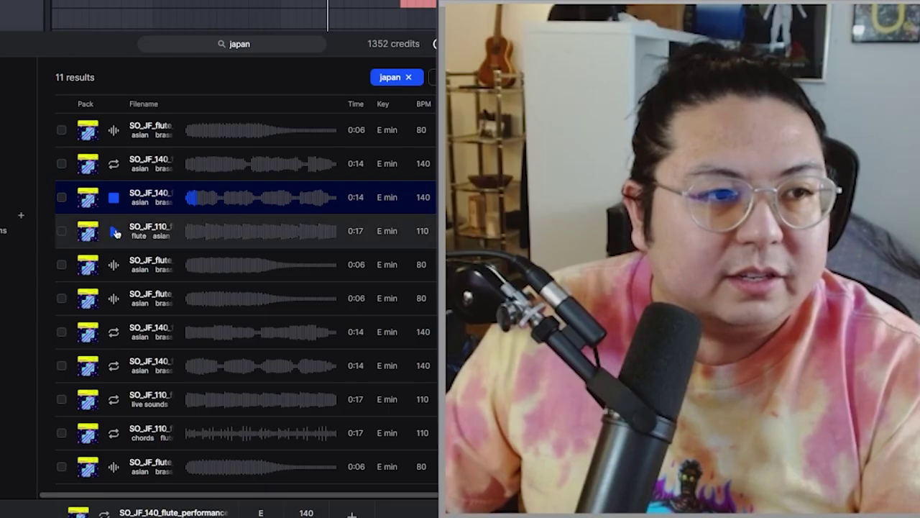
{"action": "left_click", "coordinate": [114, 232]}
{"action": "left_click", "coordinate": [113, 266]}
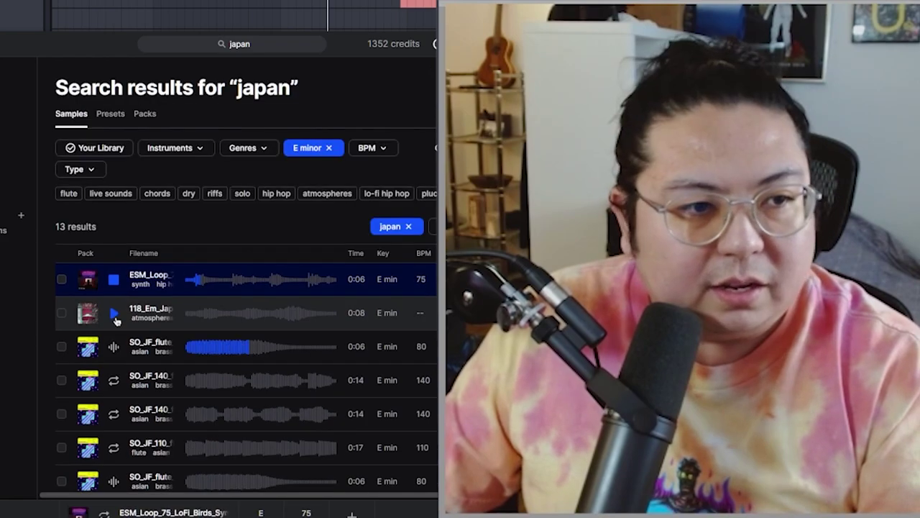
{"action": "left_click", "coordinate": [114, 314]}
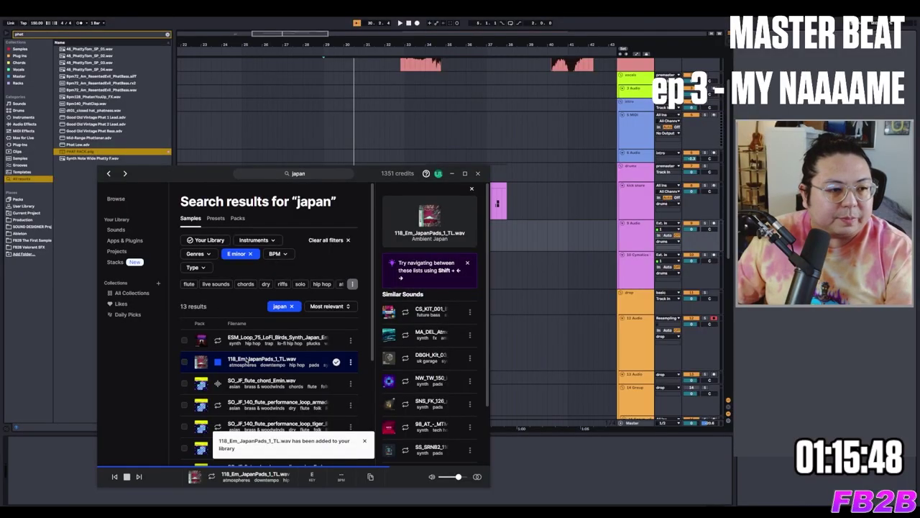
Place 118_Em_JapanPads_1_TL.wav twice in a row above the two Cymatics Terror Drum Build clips.
{"action": "left_click_drag", "start_coordinate": [180, 177], "coordinate": [482, 149]}
{"action": "left_click_drag", "start_coordinate": [547, 334], "coordinate": [245, 236]}
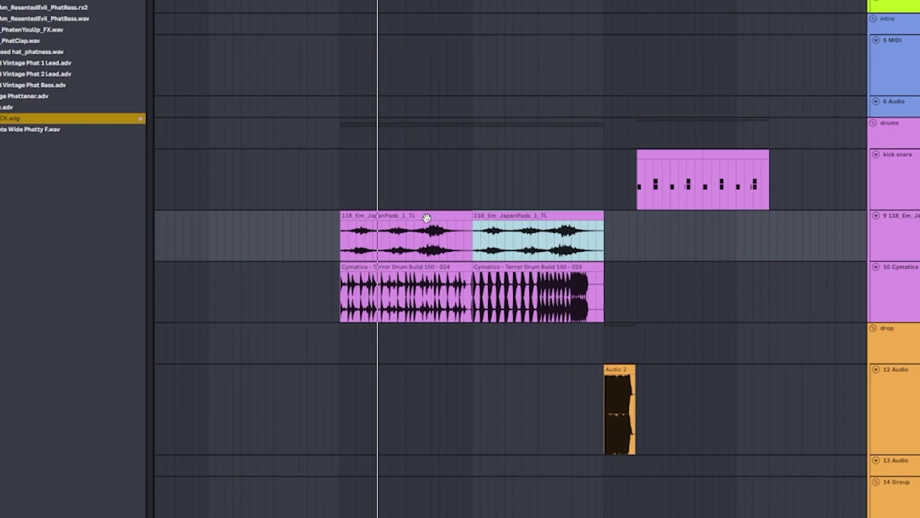
{"action": "scroll", "coordinate": [546, 245], "scroll_direction": "right", "scroll_amount": 3}
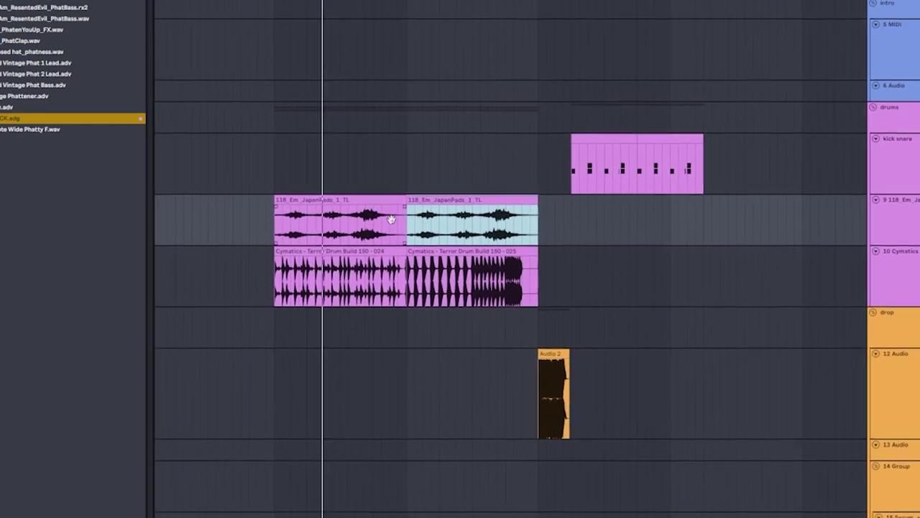
{"action": "scroll", "coordinate": [675, 262], "scroll_direction": "left", "scroll_amount": 2}
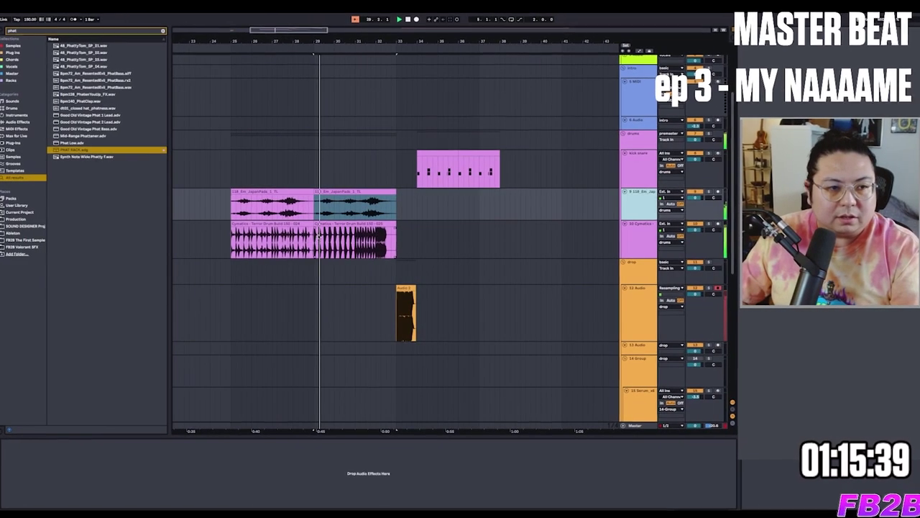
Move the JapanPads audio track out of the drums group into the intro group, below the MIDI track.
{"action": "scroll", "coordinate": [425, 199], "scroll_direction": "up", "scroll_amount": 5}
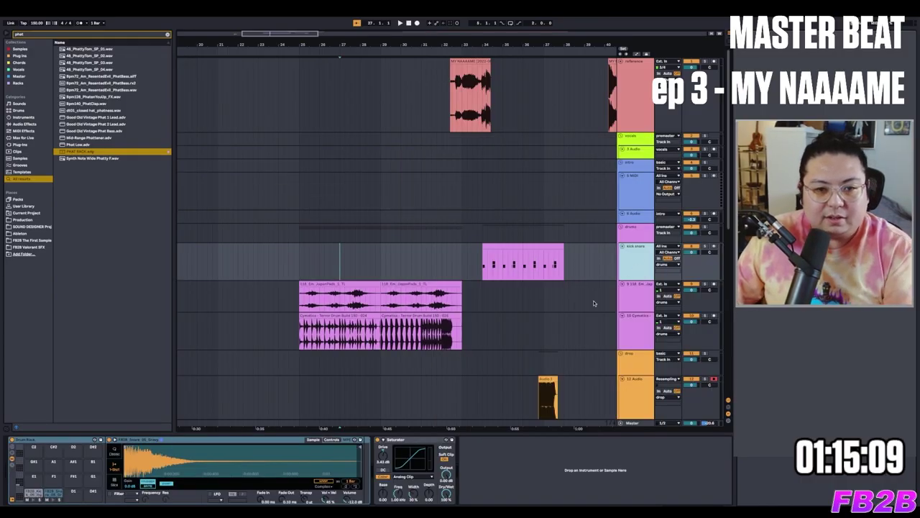
{"action": "left_click", "coordinate": [637, 284]}
{"action": "left_click", "coordinate": [637, 320], "text": "shift"}
{"action": "left_click_drag", "start_coordinate": [636, 320], "coordinate": [641, 213]}
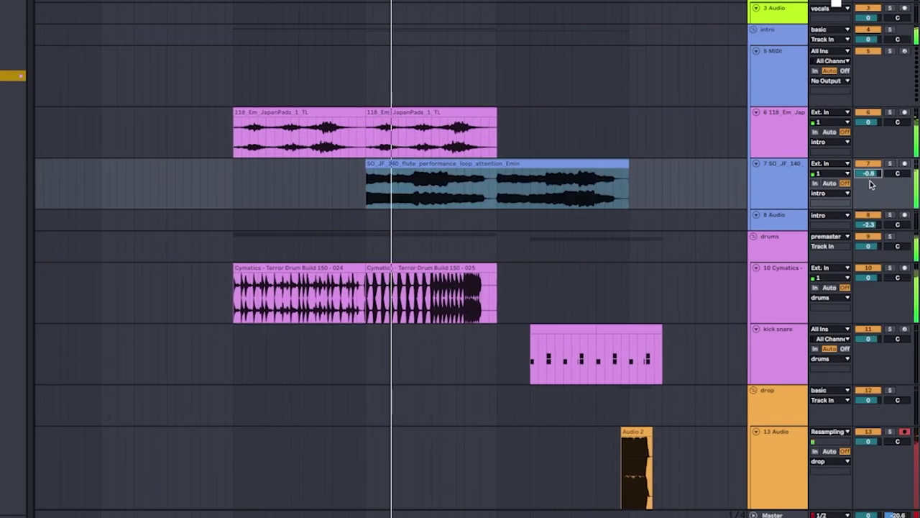
Copy the MY NAAAAME reference clip that leads into the drop onto the audio track in the vocals group.
{"action": "scroll", "coordinate": [497, 199], "scroll_direction": "up", "scroll_amount": 3}
{"action": "scroll", "coordinate": [497, 199], "scroll_direction": "right", "scroll_amount": 3}
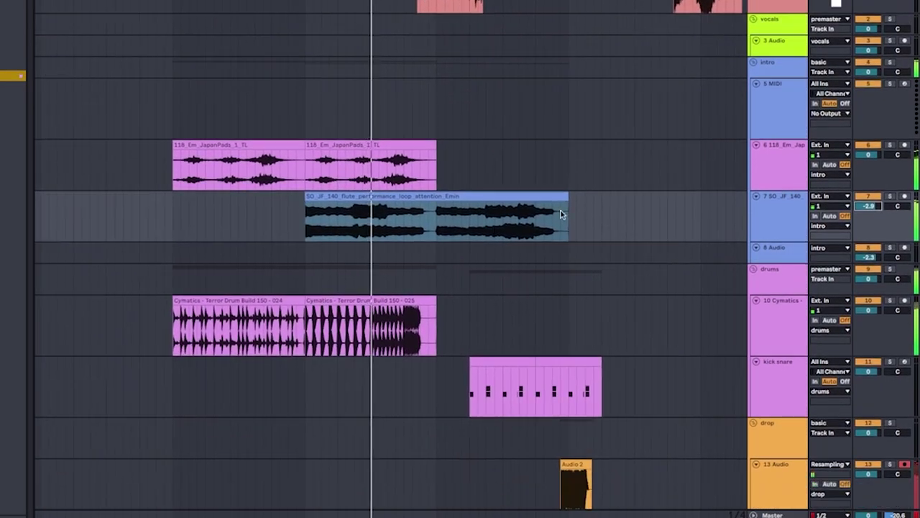
{"action": "scroll", "coordinate": [461, 216], "scroll_direction": "up", "scroll_amount": 1}
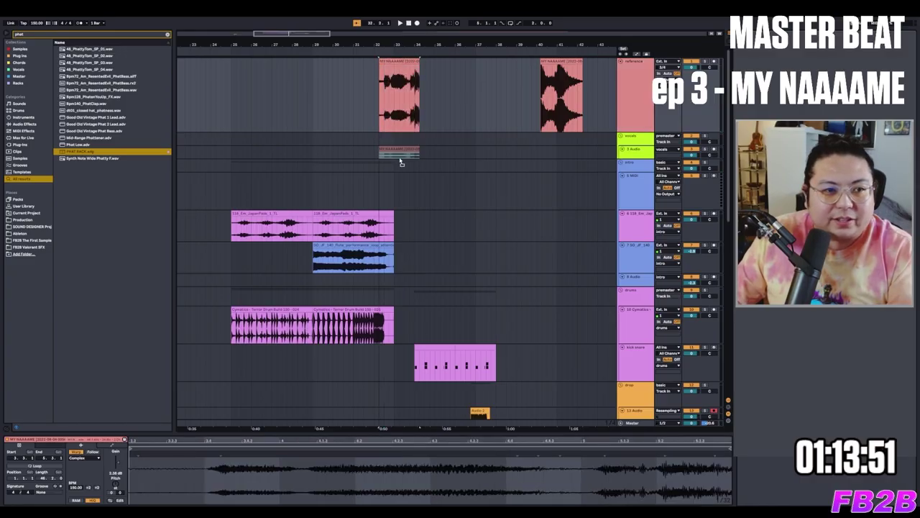
{"action": "left_click_drag", "start_coordinate": [399, 163], "coordinate": [400, 164]}
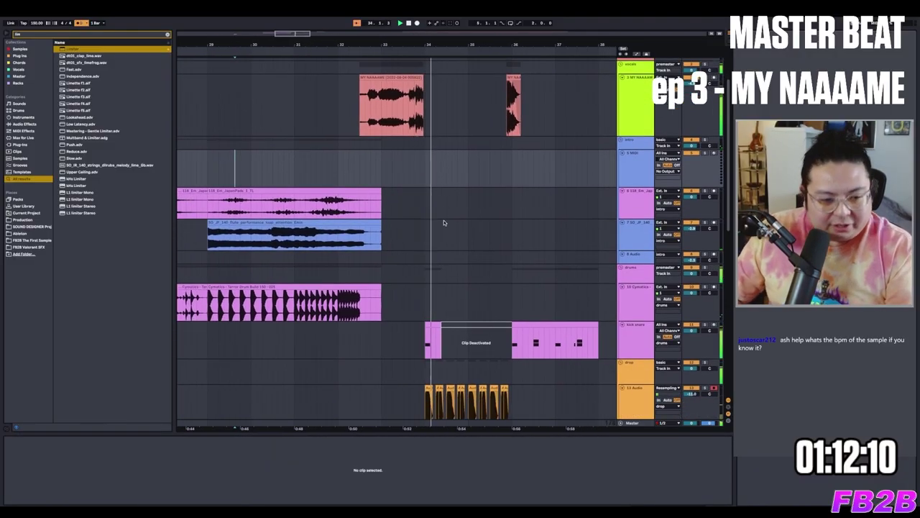
Play back the chopped Audio 2 bass clips against the kick-snare pattern from bar 34.
{"action": "scroll", "coordinate": [444, 222], "scroll_direction": "down", "scroll_amount": 5}
{"action": "scroll", "coordinate": [415, 154], "scroll_direction": "right", "scroll_amount": 2}
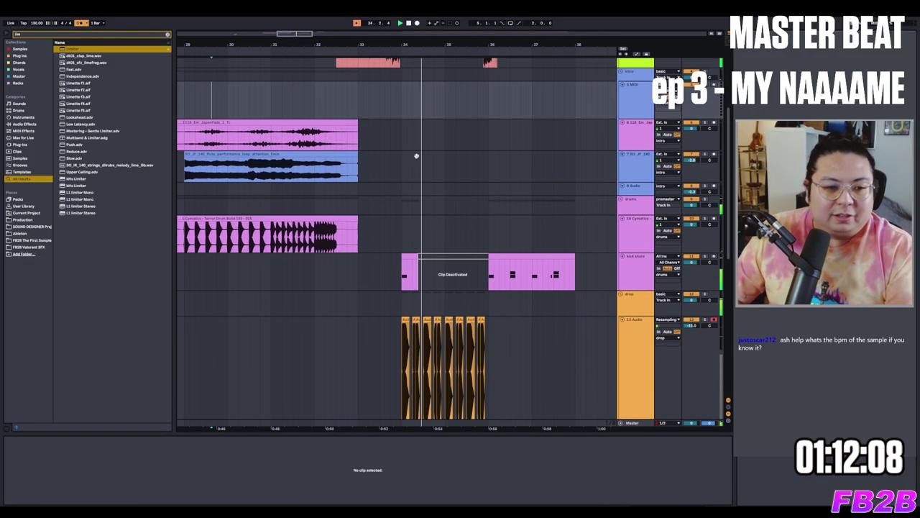
{"action": "left_click_drag", "start_coordinate": [401, 158], "coordinate": [402, 212]}
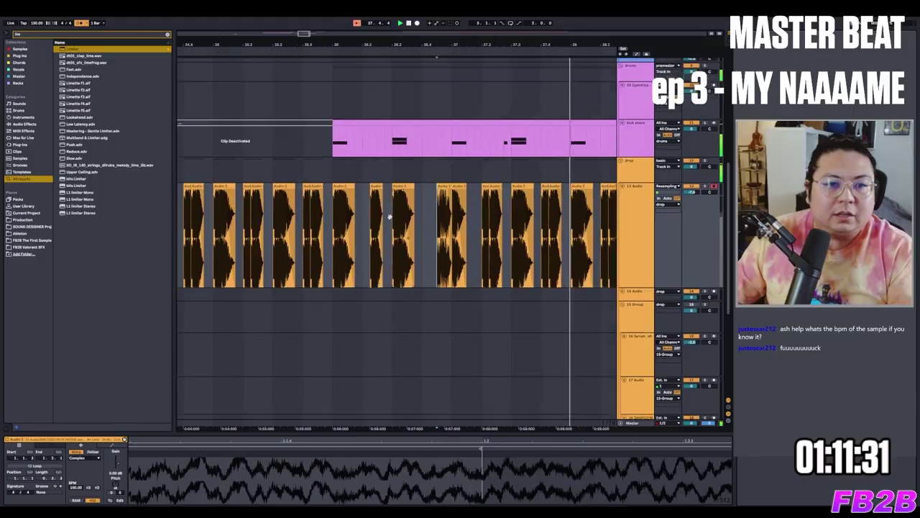
{"action": "left_click_drag", "start_coordinate": [399, 206], "coordinate": [418, 199]}
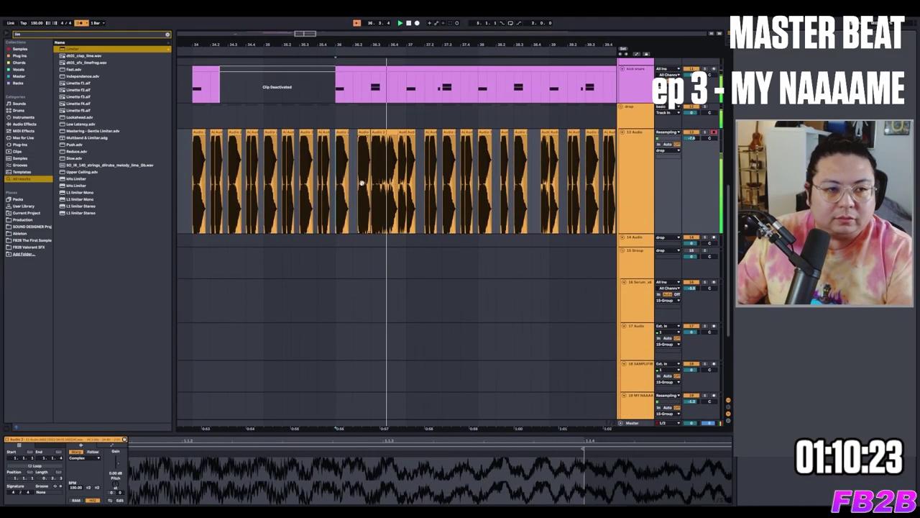
{"action": "scroll", "coordinate": [362, 183], "scroll_direction": "up", "scroll_amount": 3}
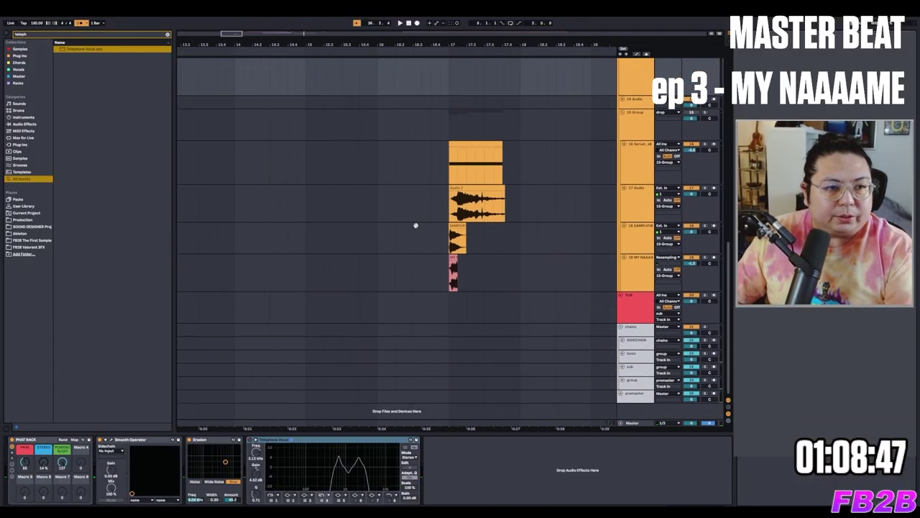
Browse the "bass one shot" samples and layer the KUURO_bass_one_shot_05 sample on the YULTRON track at bar 17.
{"action": "left_click", "coordinate": [459, 189]}
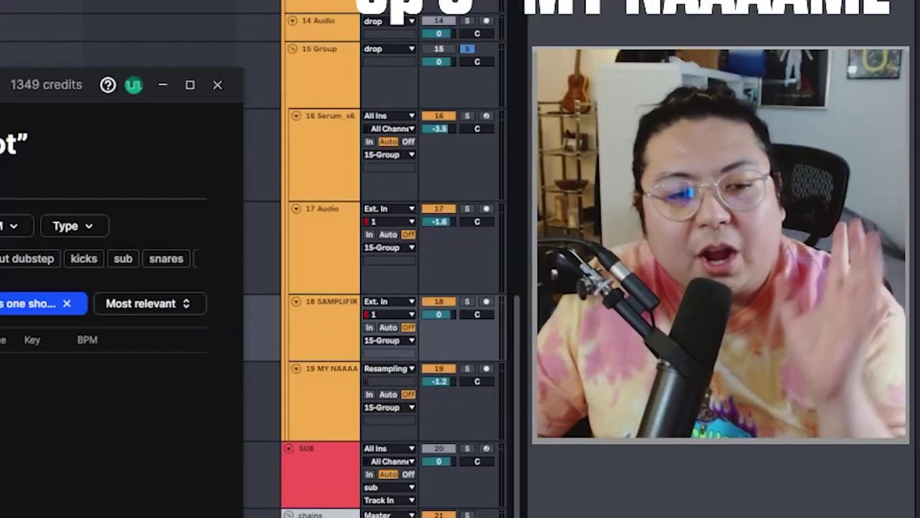
{"action": "scroll", "coordinate": [144, 403], "scroll_direction": "down", "scroll_amount": 1}
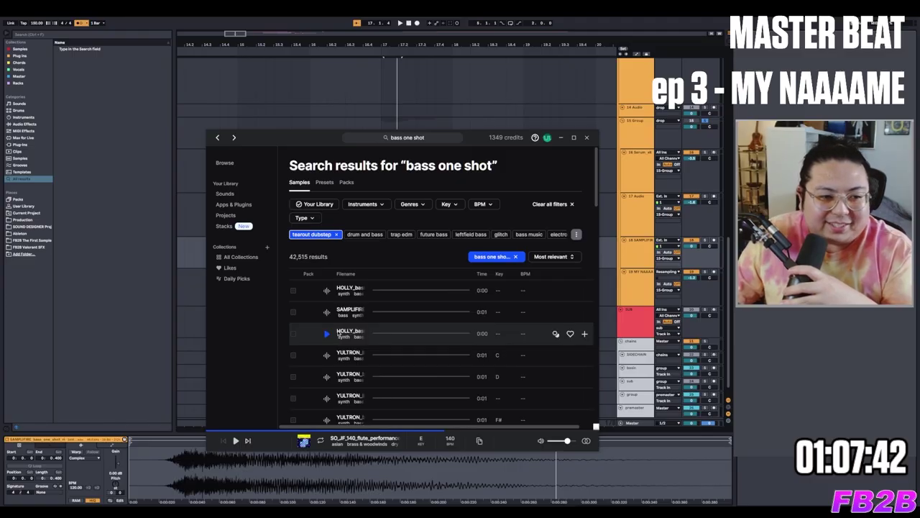
{"action": "scroll", "coordinate": [338, 335], "scroll_direction": "down", "scroll_amount": 1}
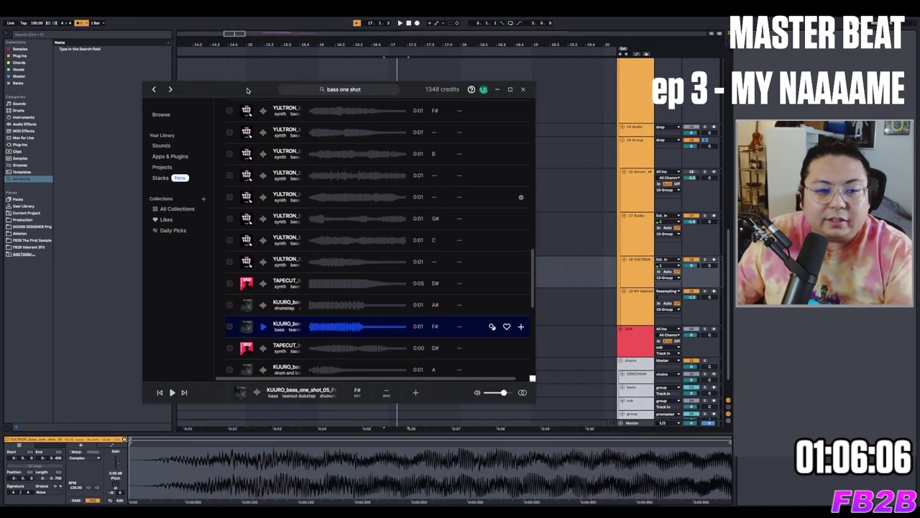
{"action": "left_click_drag", "start_coordinate": [237, 88], "coordinate": [75, 48]}
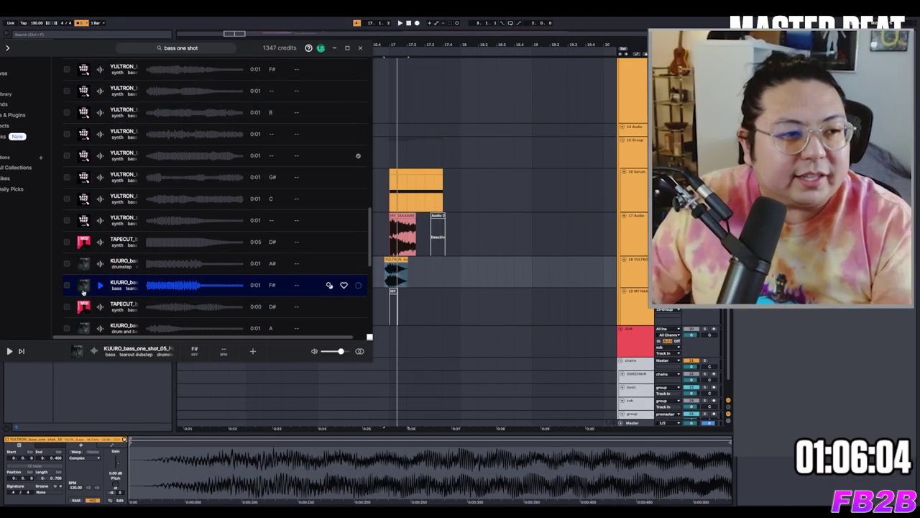
{"action": "left_click_drag", "start_coordinate": [85, 285], "coordinate": [381, 273]}
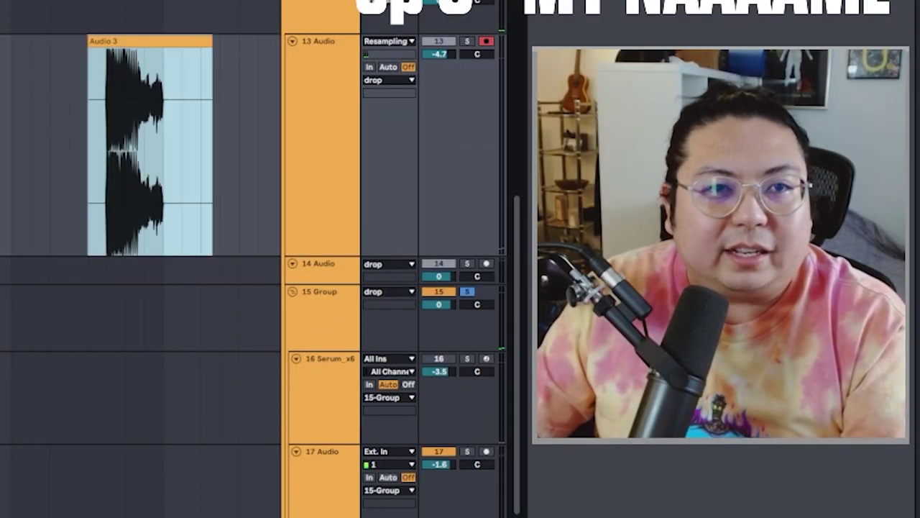
Place the resampled Audio 3 clip at bar 36 on a separate audio track below the drop's chopped bass track.
{"action": "key", "text": "minus"}
{"action": "scroll", "coordinate": [143, 216], "scroll_direction": "up", "scroll_amount": 3}
{"action": "scroll", "coordinate": [14, 184], "scroll_direction": "down", "scroll_amount": 2}
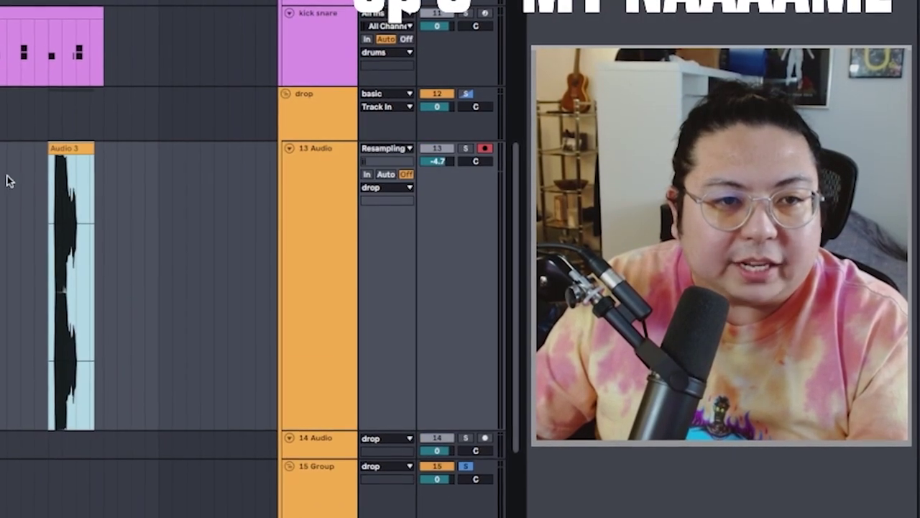
{"action": "key", "text": "plus"}
{"action": "scroll", "coordinate": [103, 199], "scroll_direction": "left", "scroll_amount": 5}
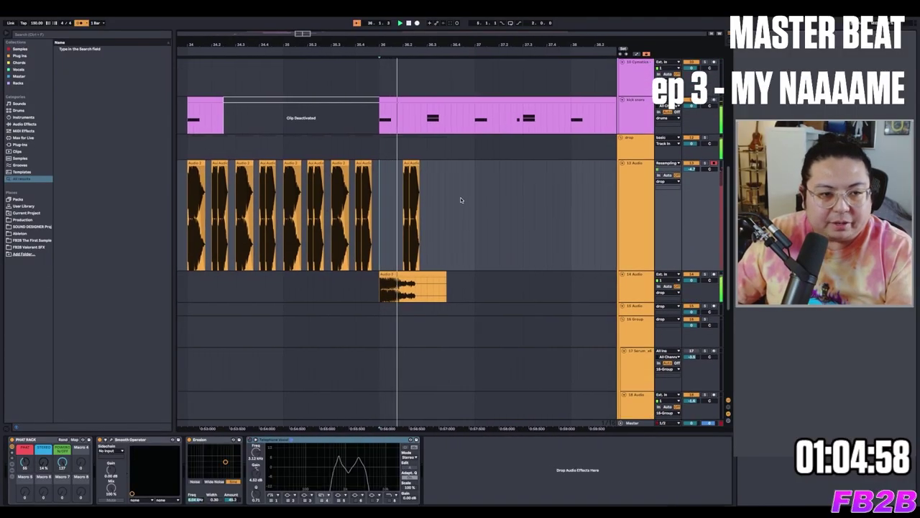
{"action": "scroll", "coordinate": [460, 197], "scroll_direction": "right", "scroll_amount": 2}
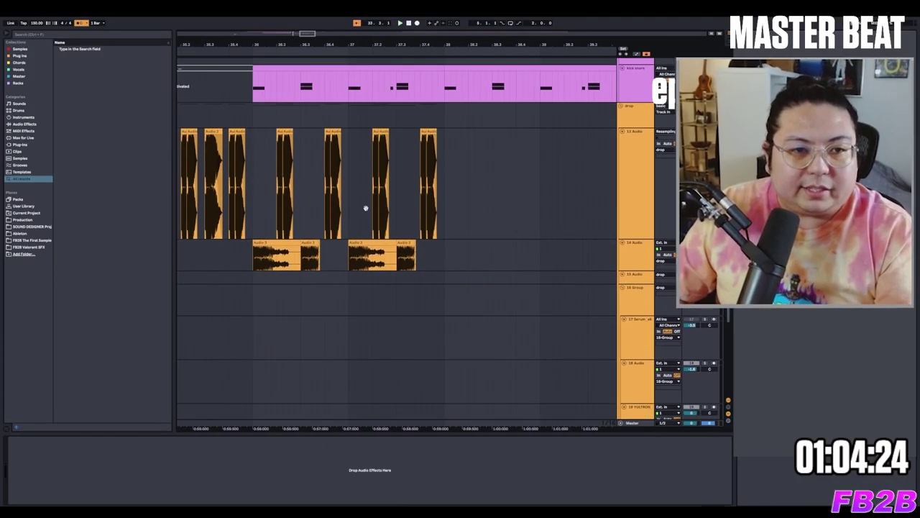
Add an audio track for a MY NAAAAME clip below the drop's chopped bass track, and a MIDI track for Serum.
{"action": "left_click", "coordinate": [623, 196]}
{"action": "key", "text": "ctrl+t"}
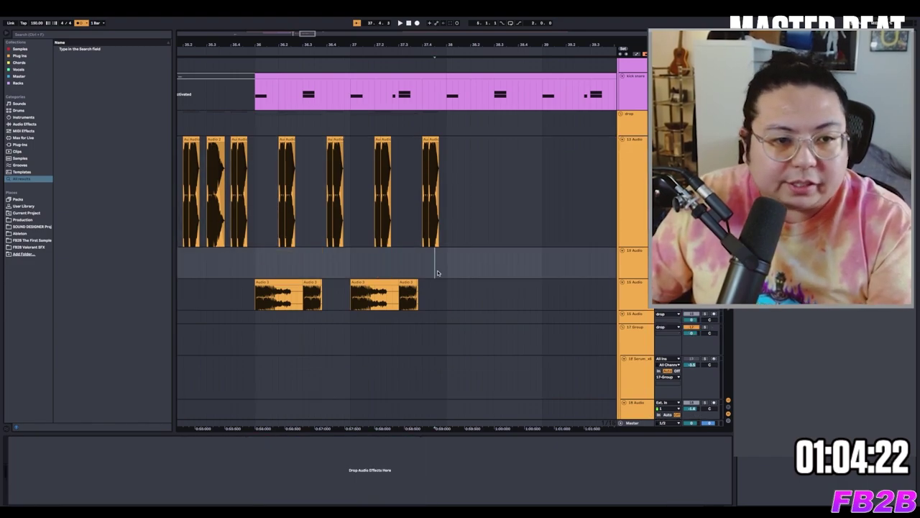
{"action": "left_click", "coordinate": [417, 268]}
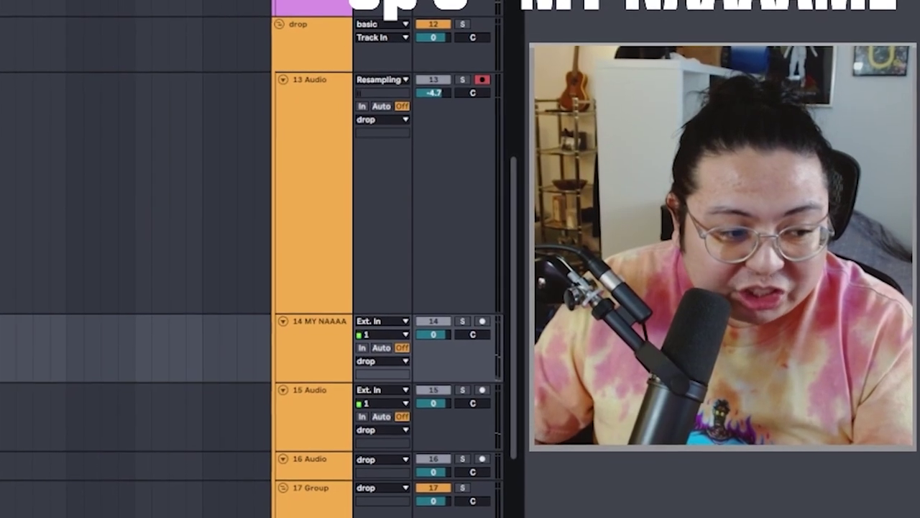
{"action": "key", "text": "ctrl+shift+t"}
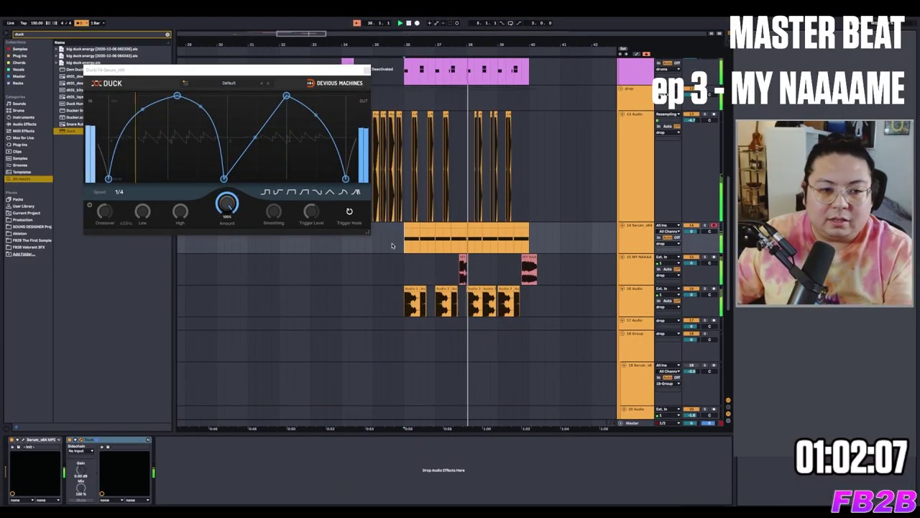
Solo the layered bass group and record it from bar 17 onto the drop's resampling track.
{"action": "scroll", "coordinate": [391, 246], "scroll_direction": "down", "scroll_amount": 3}
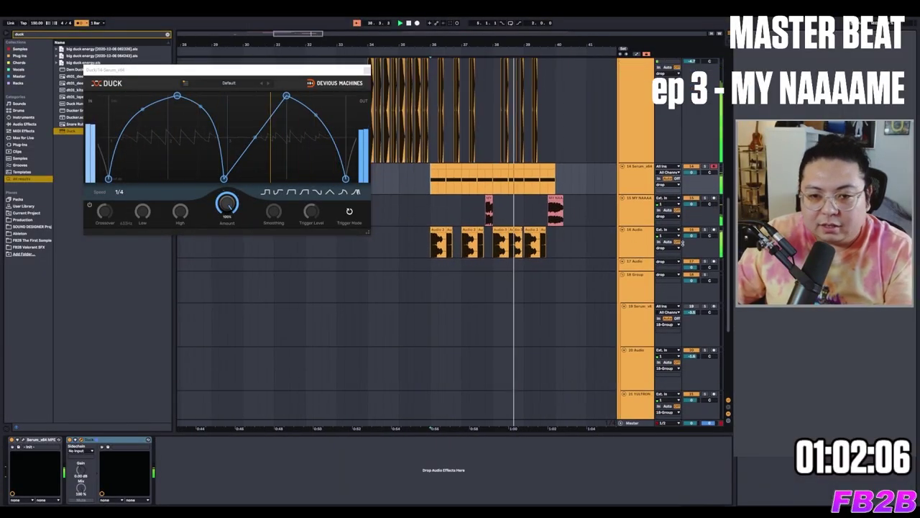
{"action": "scroll", "coordinate": [100, 398], "scroll_direction": "down", "scroll_amount": 3}
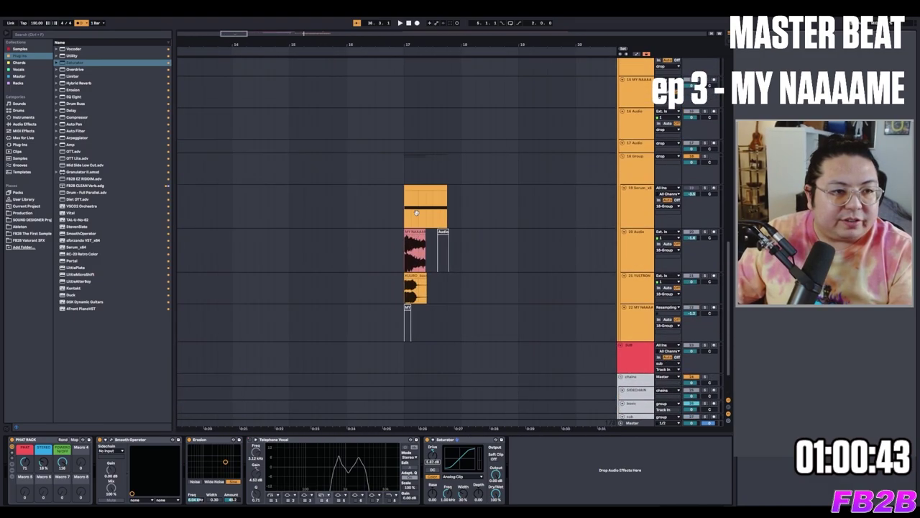
{"action": "left_click", "coordinate": [416, 213]}
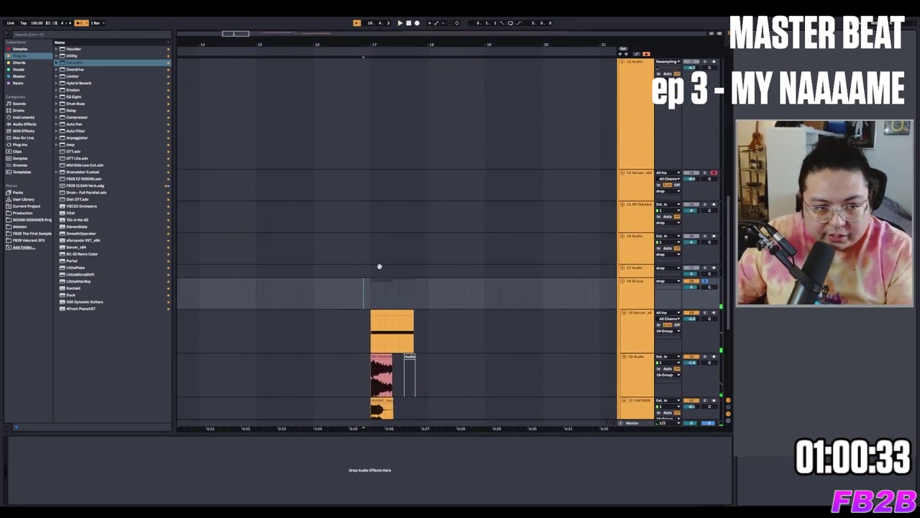
{"action": "scroll", "coordinate": [384, 281], "scroll_direction": "up", "scroll_amount": 3}
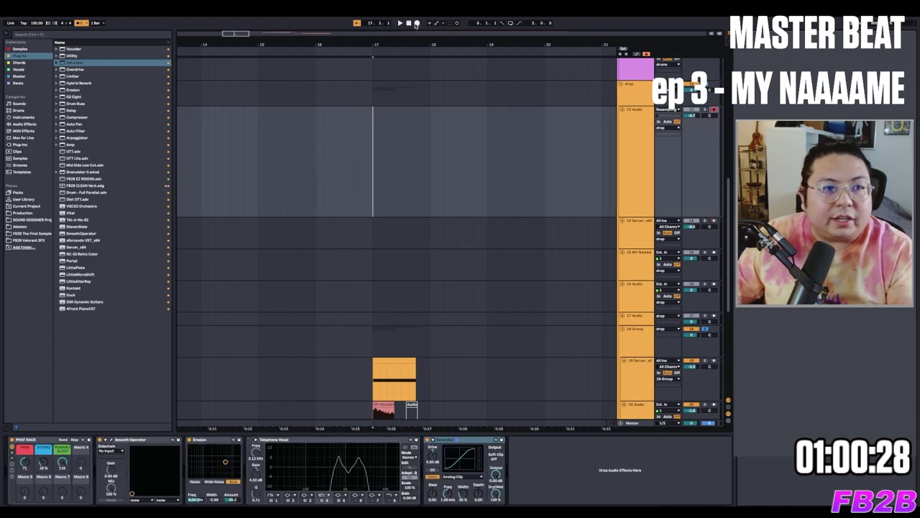
{"action": "left_click", "coordinate": [417, 23]}
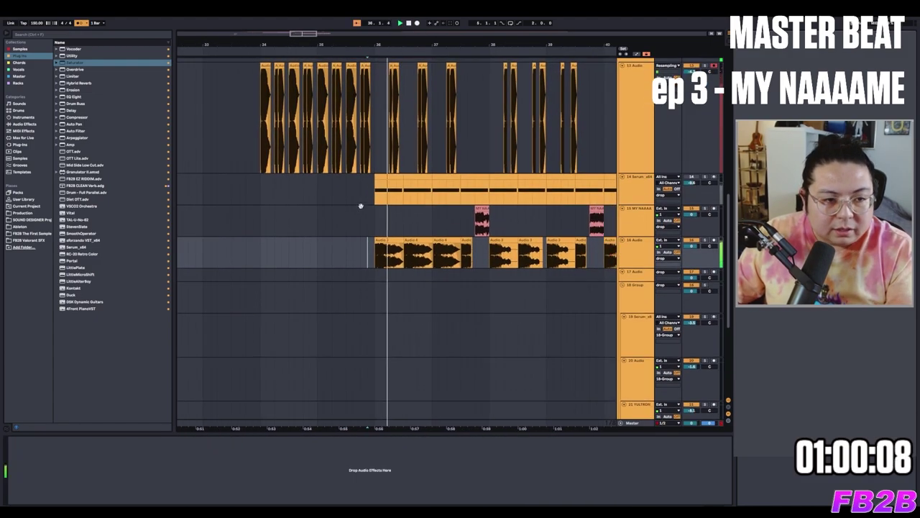
Play back the drop around bar 36 to check the chopped bass, Serum, MY NAAAAME and Audio 4 clips together.
{"action": "scroll", "coordinate": [361, 206], "scroll_direction": "up", "scroll_amount": 2}
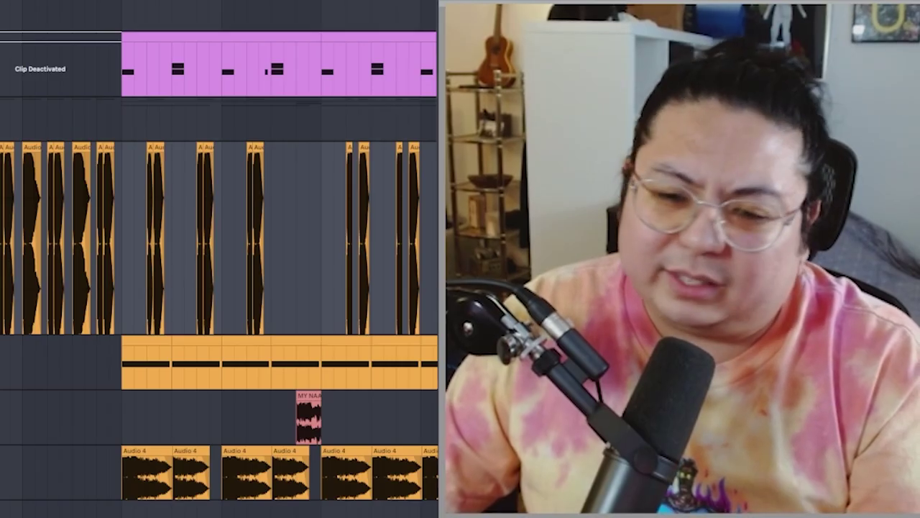
{"action": "scroll", "coordinate": [90, 223], "scroll_direction": "down", "scroll_amount": 3}
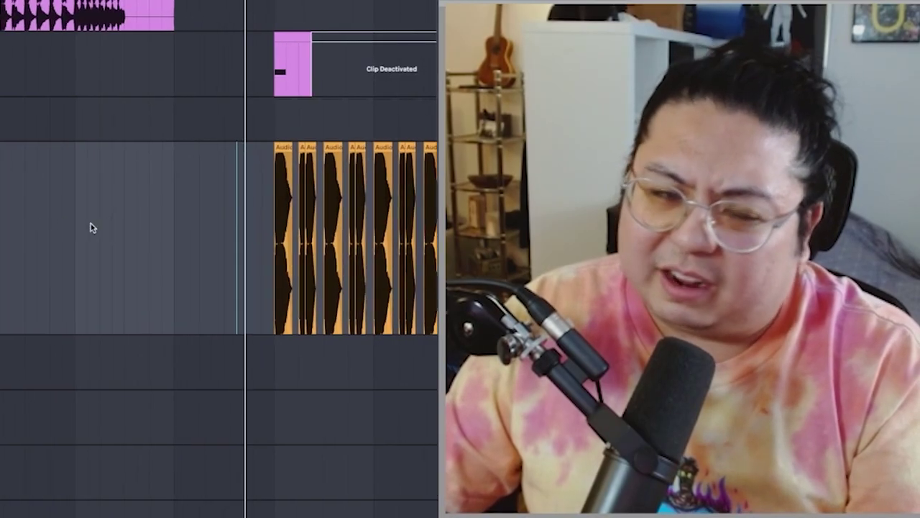
{"action": "scroll", "coordinate": [61, 256], "scroll_direction": "up", "scroll_amount": 5}
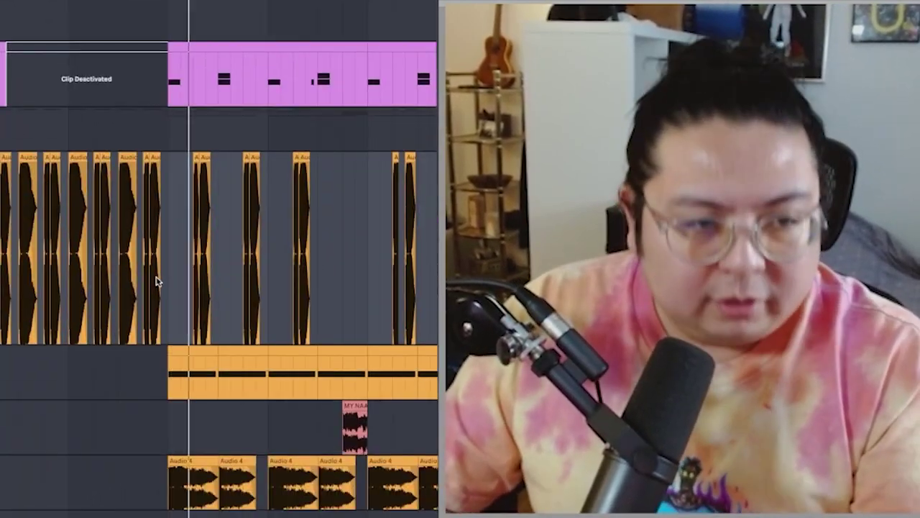
{"action": "scroll", "coordinate": [110, 209], "scroll_direction": "up", "scroll_amount": 2}
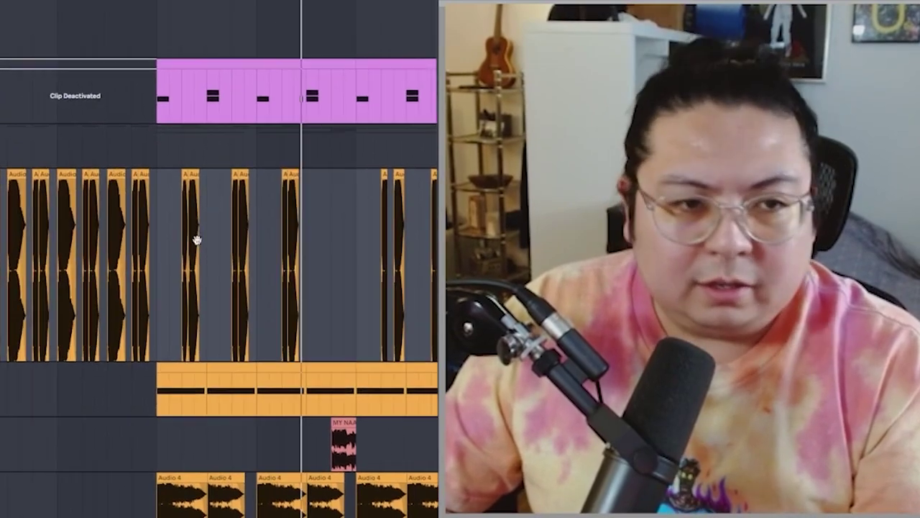
Search the sample library for dubstep tops and lay the BNDLZ_150 drum loop across the drop from bar 36 on a new drums track.
{"action": "scroll", "coordinate": [108, 216], "scroll_direction": "right", "scroll_amount": 5}
{"action": "scroll", "coordinate": [99, 210], "scroll_direction": "down", "scroll_amount": 2}
{"action": "scroll", "coordinate": [220, 201], "scroll_direction": "right", "scroll_amount": 4}
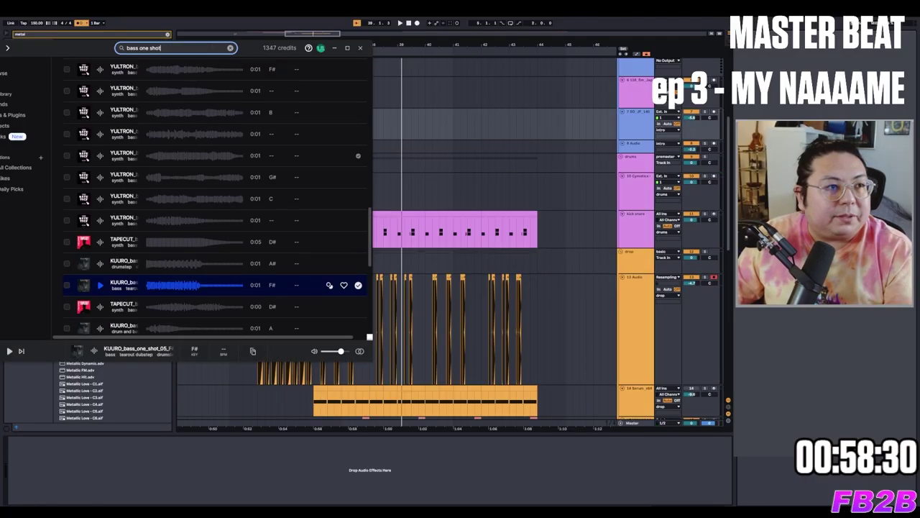
{"action": "key", "text": "Return"}
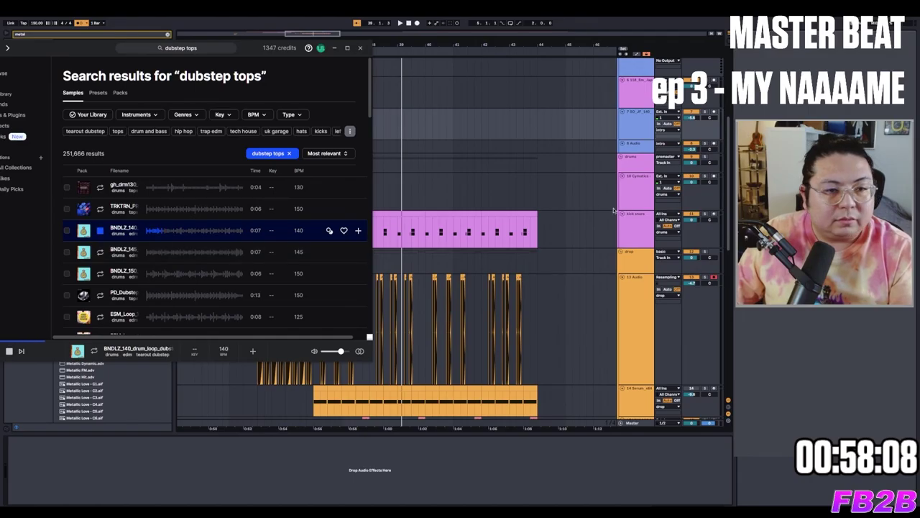
{"action": "left_click", "coordinate": [613, 210]}
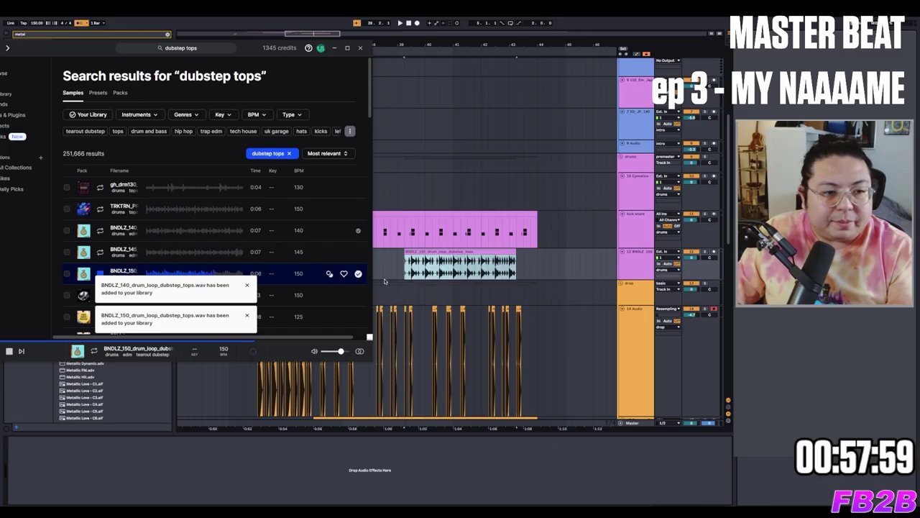
{"action": "left_click", "coordinate": [384, 281]}
{"action": "scroll", "coordinate": [432, 252], "scroll_direction": "left", "scroll_amount": 2}
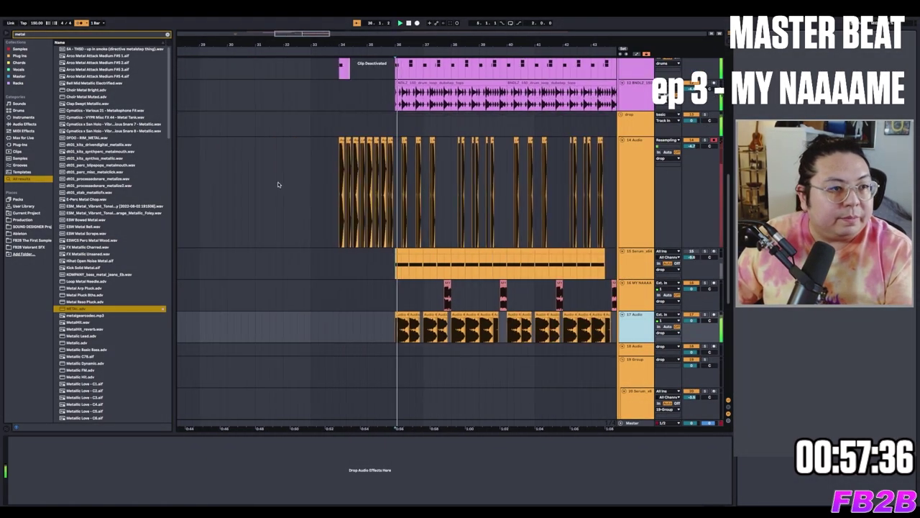
Add Duck between Erosion and Telephone Vocal on the chopped bass track, and fill in more bass chops from bar 36.
{"action": "scroll", "coordinate": [239, 154], "scroll_direction": "down", "scroll_amount": 3}
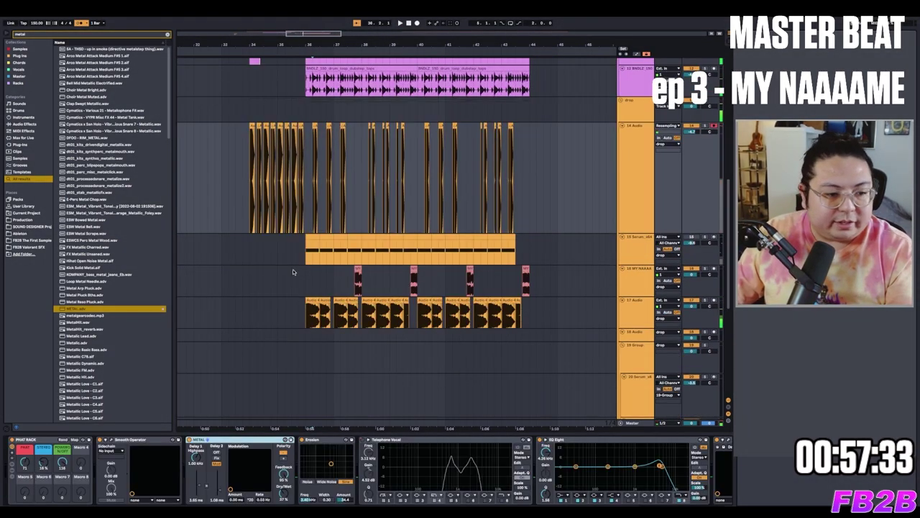
{"action": "left_click", "coordinate": [19, 55]}
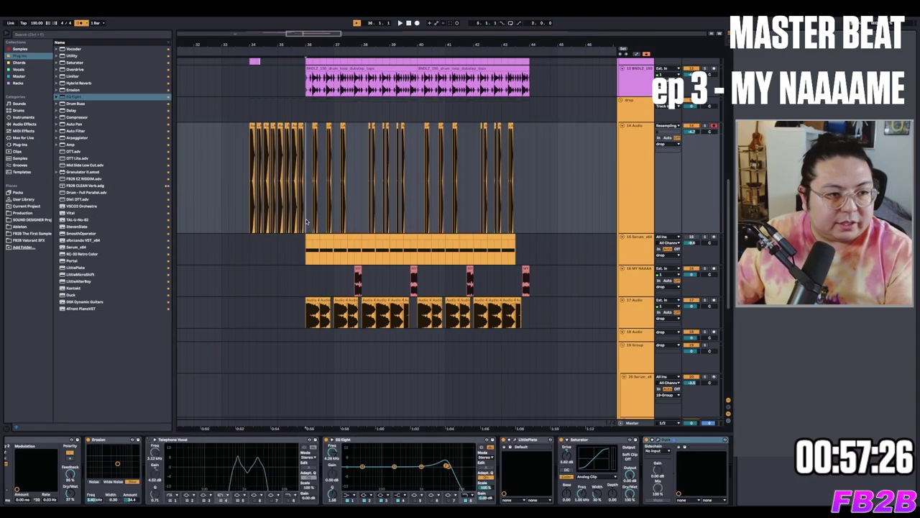
{"action": "scroll", "coordinate": [434, 368], "scroll_direction": "down", "scroll_amount": 3}
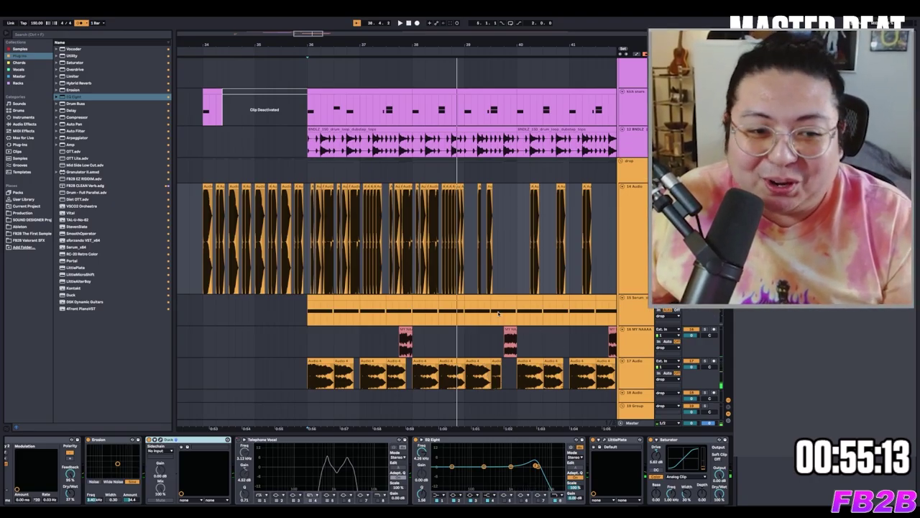
Rework the Audio 4 clips at bar 36 into two long slices and a short one, and repeat the pattern at bar 38.
{"action": "scroll", "coordinate": [423, 201], "scroll_direction": "down", "scroll_amount": 3}
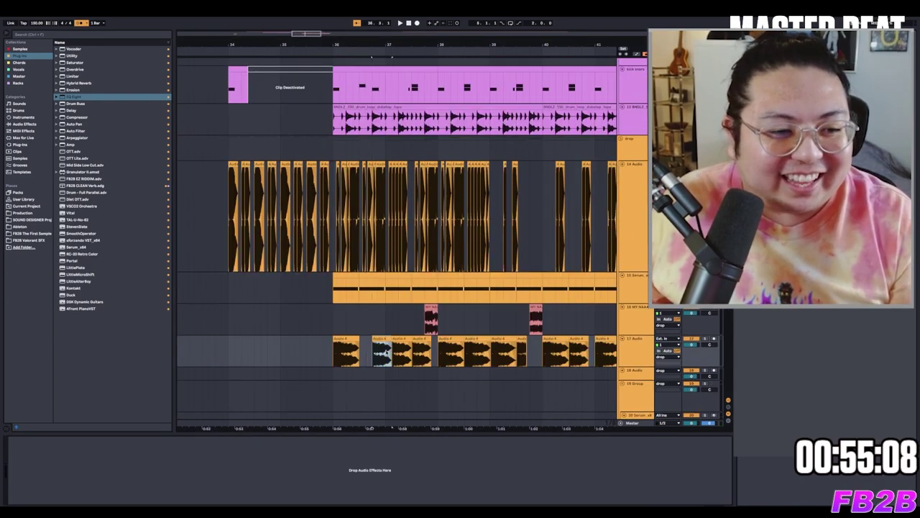
{"action": "left_click", "coordinate": [339, 353]}
{"action": "key", "text": "space"}
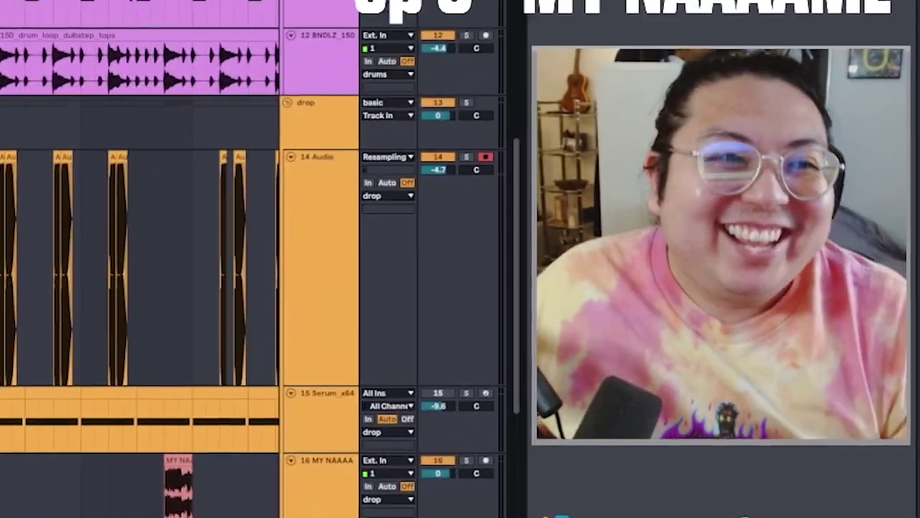
{"action": "scroll", "coordinate": [252, 288], "scroll_direction": "down", "scroll_amount": 2}
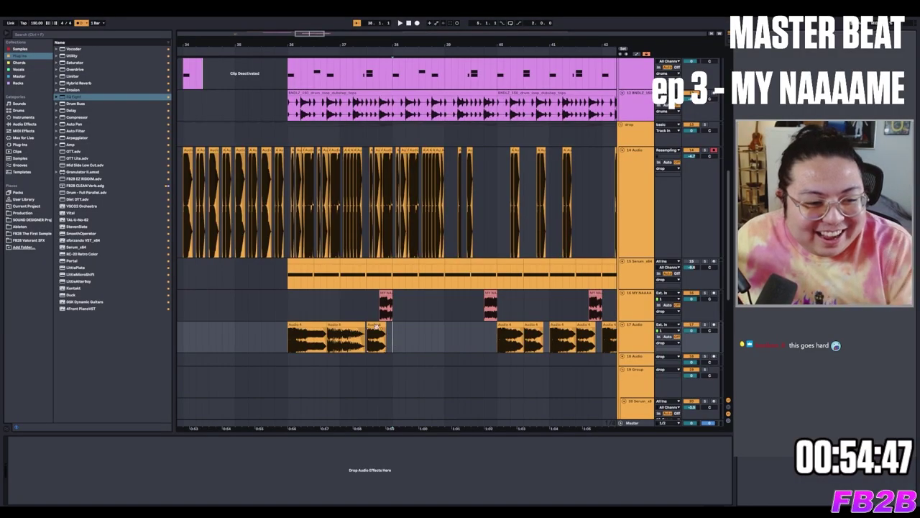
{"action": "scroll", "coordinate": [371, 264], "scroll_direction": "up", "scroll_amount": 1}
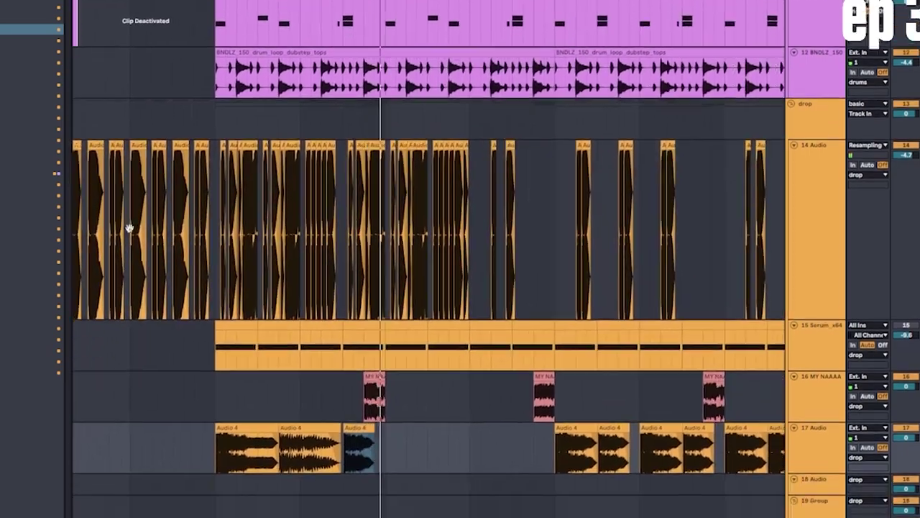
{"action": "scroll", "coordinate": [432, 259], "scroll_direction": "up", "scroll_amount": 1}
{"action": "scroll", "coordinate": [432, 259], "scroll_direction": "down", "scroll_amount": 1}
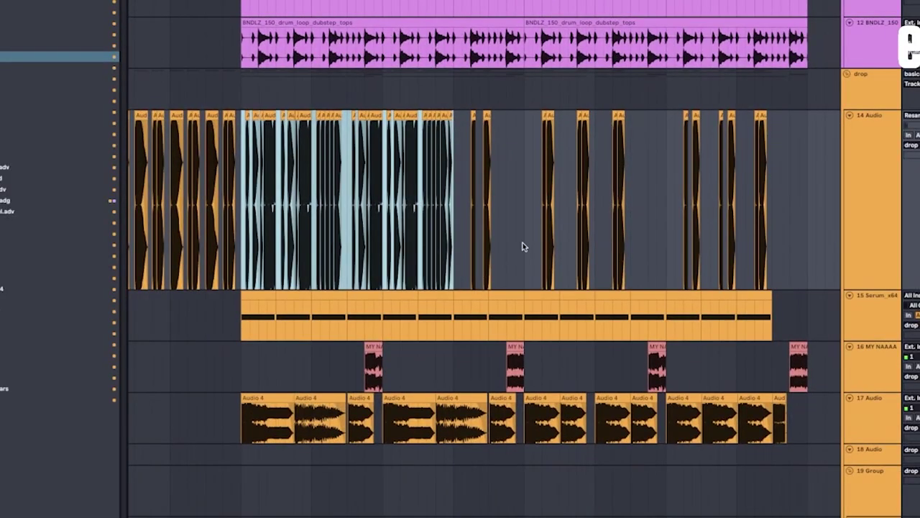
Repeat the reworked kick snare and Audio 4 patterns from bar 40, and set the Serum track's volume to -10.9 dB.
{"action": "scroll", "coordinate": [521, 242], "scroll_direction": "up", "scroll_amount": 3}
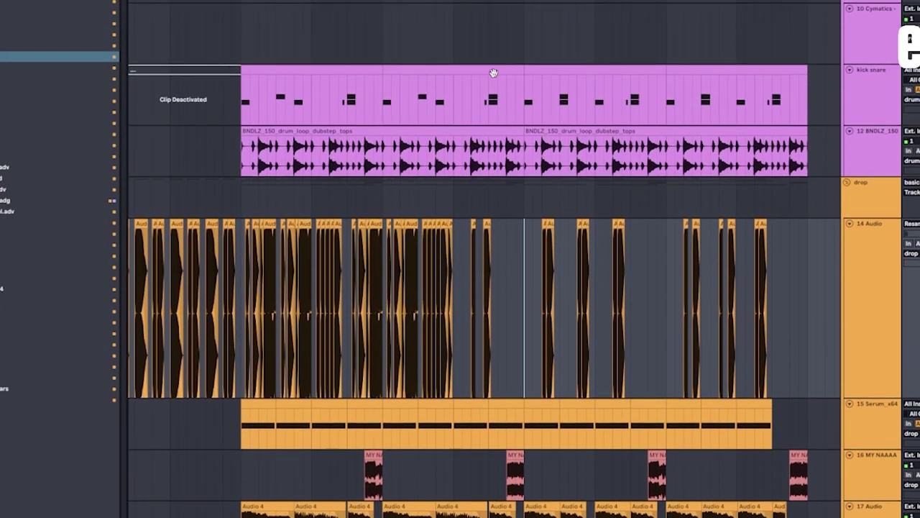
{"action": "left_click", "coordinate": [493, 72]}
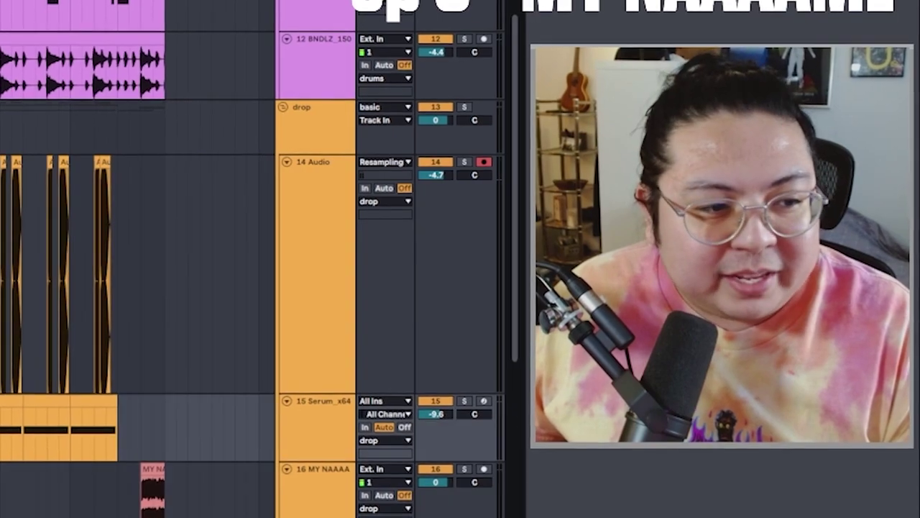
{"action": "left_click", "coordinate": [204, 481]}
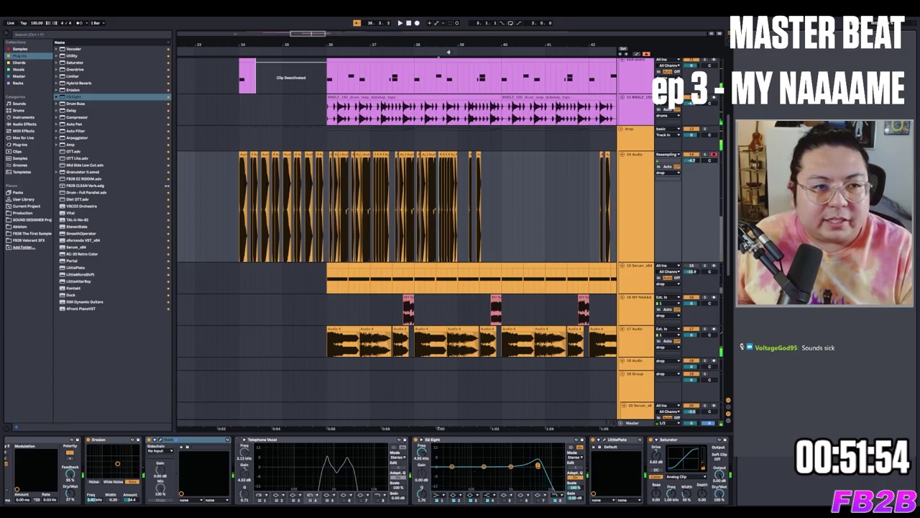
{"action": "left_click_drag", "start_coordinate": [449, 52], "coordinate": [449, 72]}
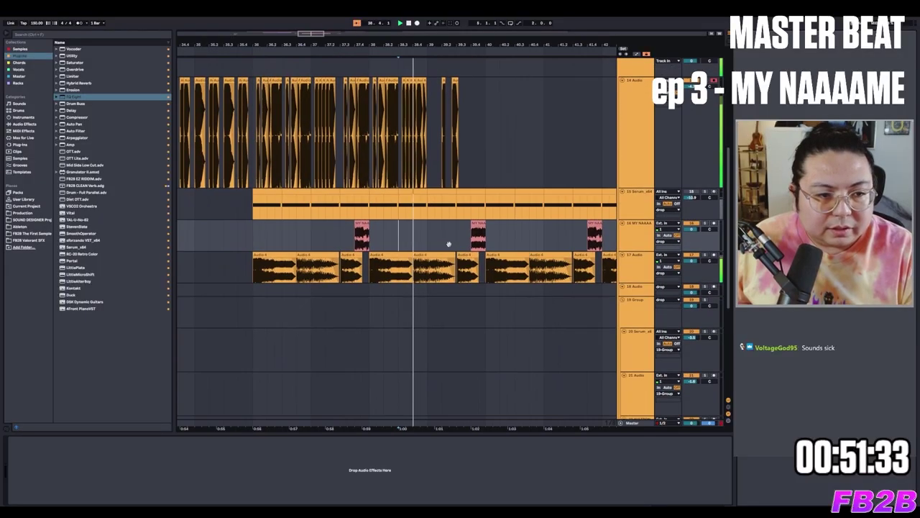
Duplicate the chopped bass track and insert kHs Transient Shaper after METAL on the duplicate.
{"action": "scroll", "coordinate": [453, 244], "scroll_direction": "up", "scroll_amount": 1}
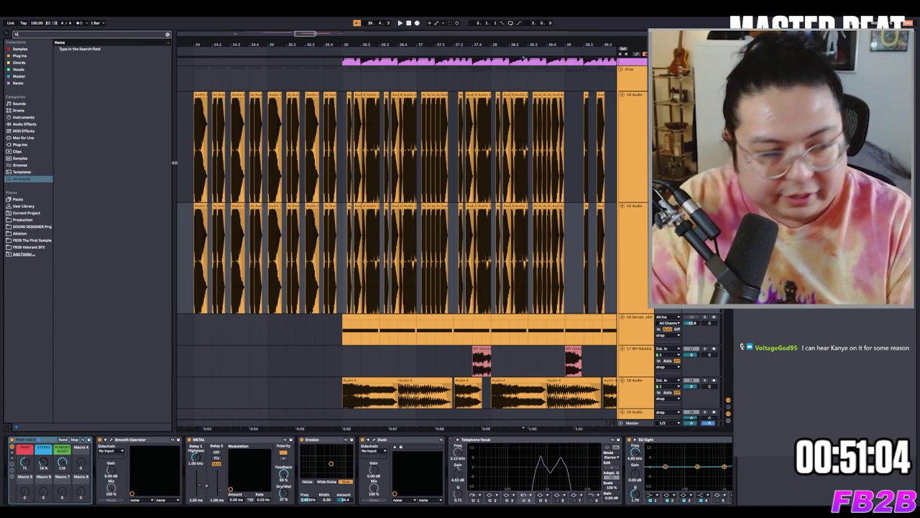
{"action": "type", "text": "s"}
{"action": "scroll", "coordinate": [100, 288], "scroll_direction": "down", "scroll_amount": 3}
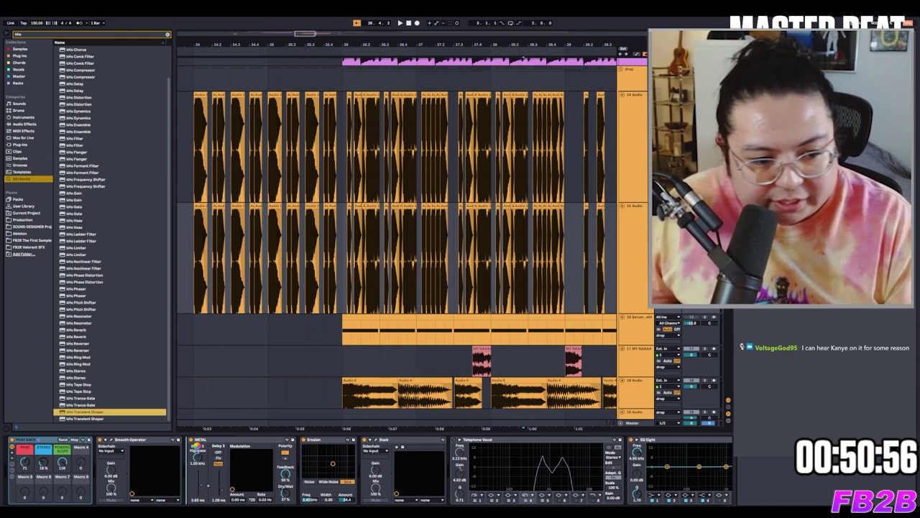
{"action": "left_click_drag", "start_coordinate": [195, 442], "coordinate": [227, 446]}
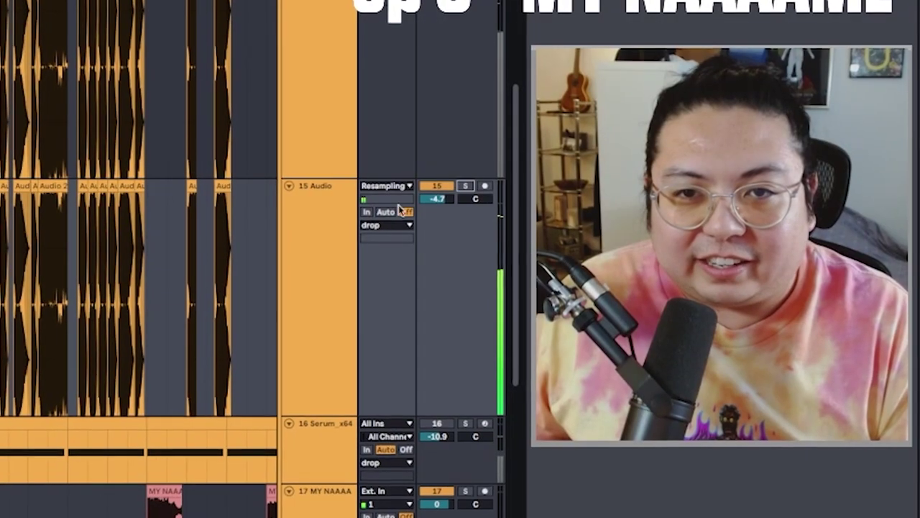
Set the chopped bass track's volume to -1.5 dB and its duplicate's to -11.2 dB, and fold the deactivated duplicate.
{"action": "left_click_drag", "start_coordinate": [683, 174], "coordinate": [683, 170]}
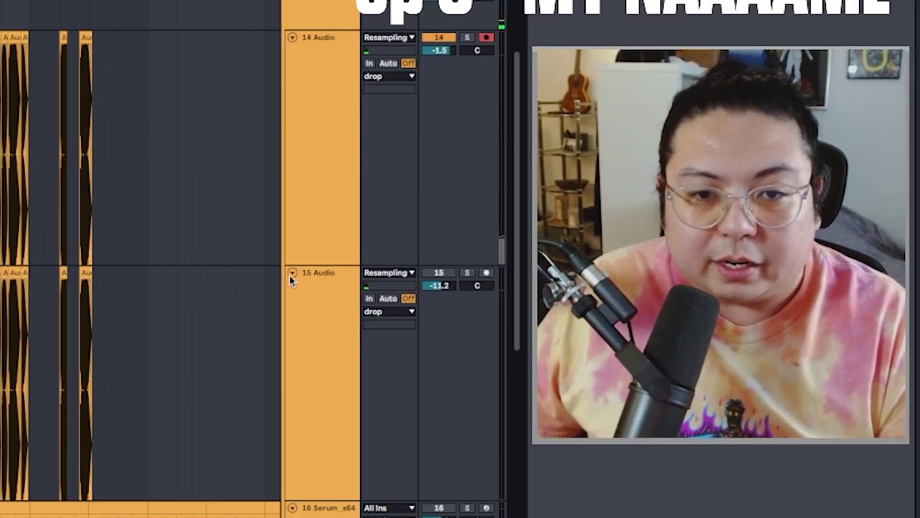
{"action": "left_click", "coordinate": [289, 274]}
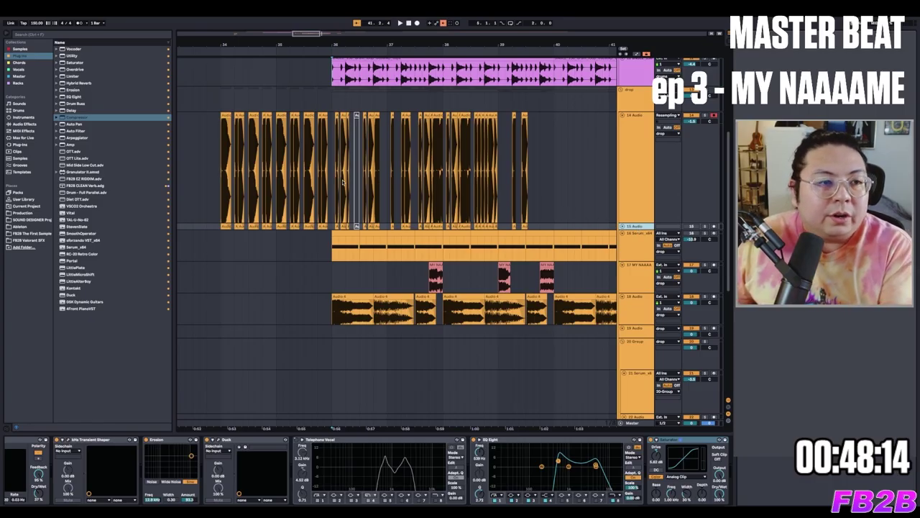
Undo the last three edits to the chopped bass clips.
{"action": "key", "text": "ctrl+z"}
{"action": "key", "text": "ctrl+z"}
{"action": "key", "text": "ctrl+z"}
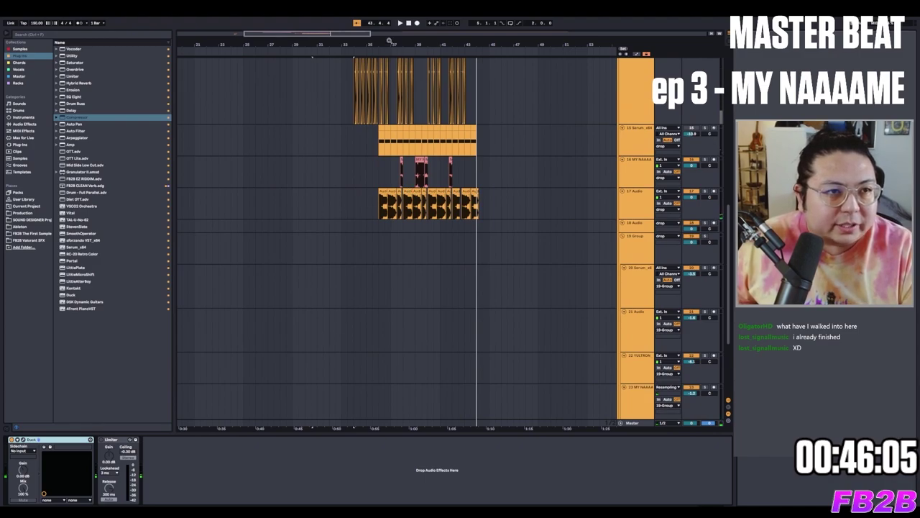
Shorten and space out the Audio 4 clips from bar 36 to leave gaps, and play back the result.
{"action": "left_click_drag", "start_coordinate": [389, 41], "coordinate": [394, 135]}
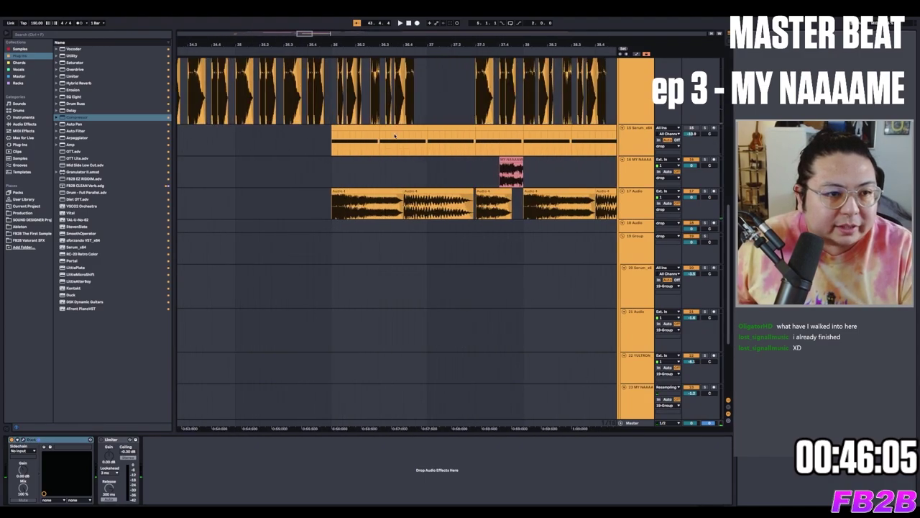
{"action": "left_click", "coordinate": [390, 209]}
{"action": "key", "text": "space"}
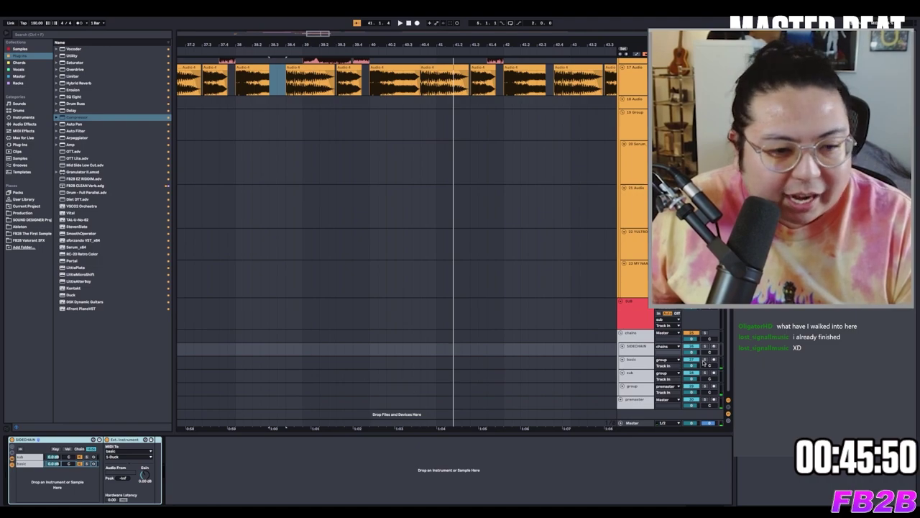
Add a Compressor to the dubstep tops track, sidechained from kick snare Post FX, and delete the selected range in the drop.
{"action": "left_click", "coordinate": [631, 360]}
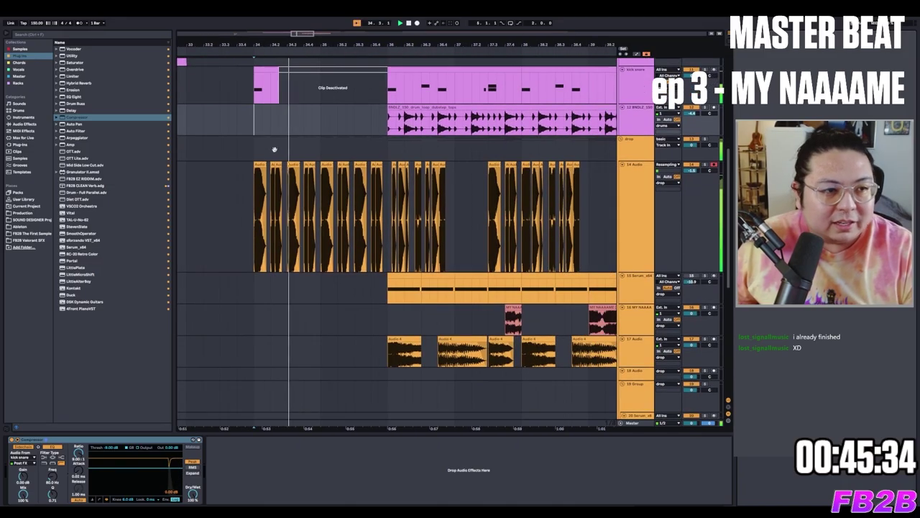
{"action": "left_click_drag", "start_coordinate": [330, 346], "coordinate": [540, 347]}
{"action": "key", "text": "Delete"}
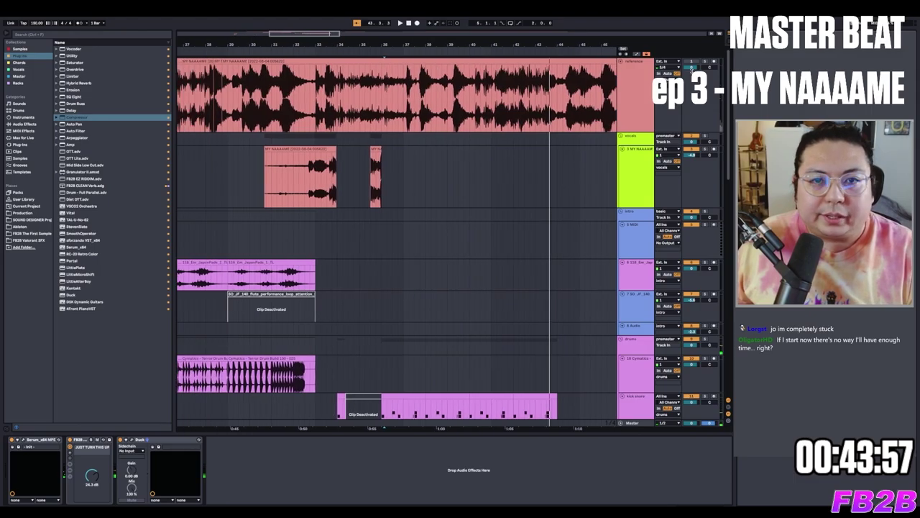
Add EQ Eight and change the filter type of its first band.
{"action": "scroll", "coordinate": [458, 100], "scroll_direction": "right", "scroll_amount": 2}
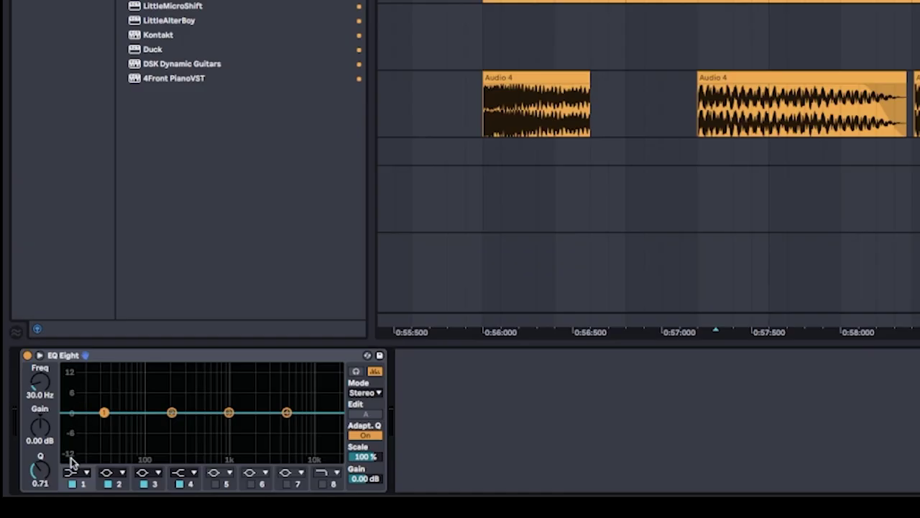
{"action": "left_click", "coordinate": [81, 388]}
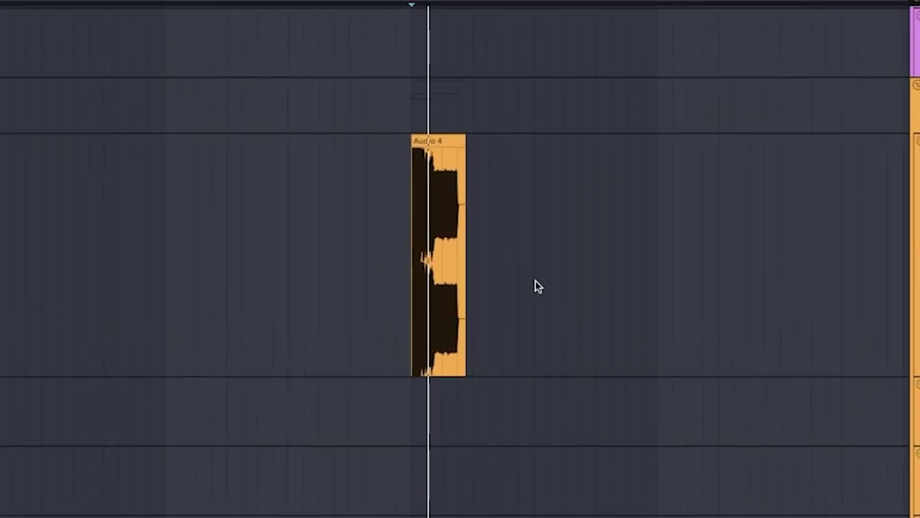
Trim the Audio 4 slice at bar 39 to one beat with a fade-out, and deactivate the last bass chops before bar 36.
{"action": "left_click", "coordinate": [458, 267]}
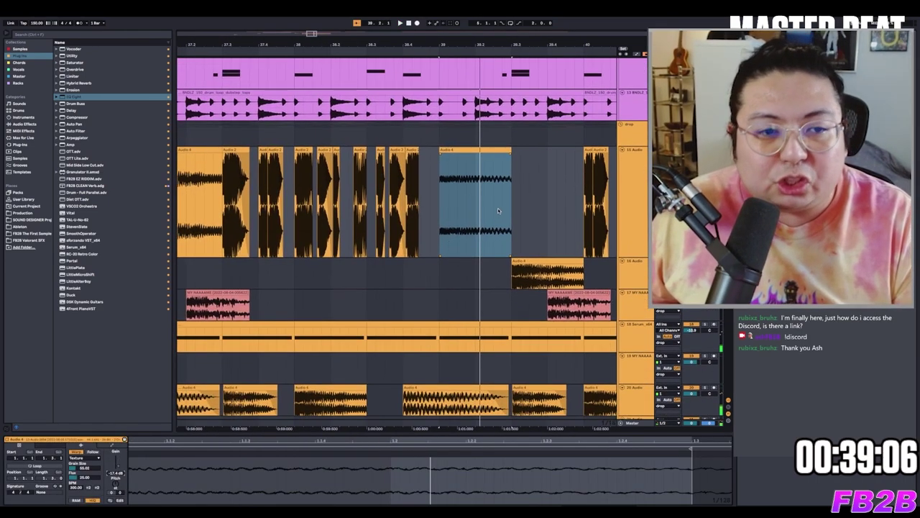
{"action": "left_click", "coordinate": [447, 160]}
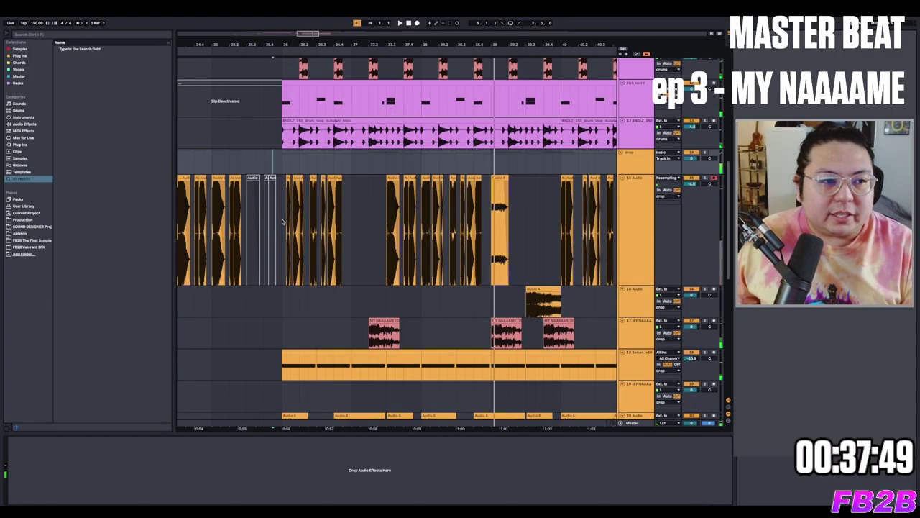
{"action": "left_click", "coordinate": [282, 218]}
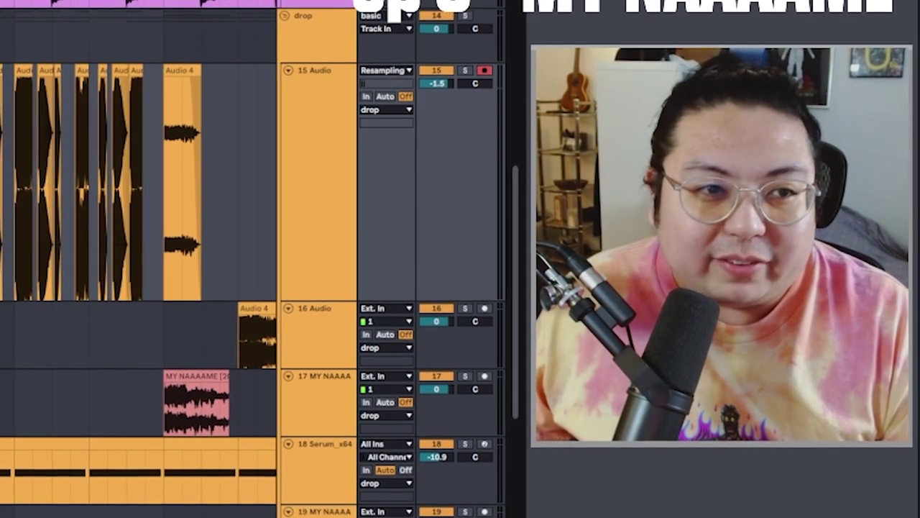
Place a copy of the 118_Em_JapanPads_1_TL clip just before bar 36 and play it together with the drop.
{"action": "scroll", "coordinate": [710, 292], "scroll_direction": "up", "scroll_amount": 2}
{"action": "scroll", "coordinate": [180, 273], "scroll_direction": "up", "scroll_amount": 10}
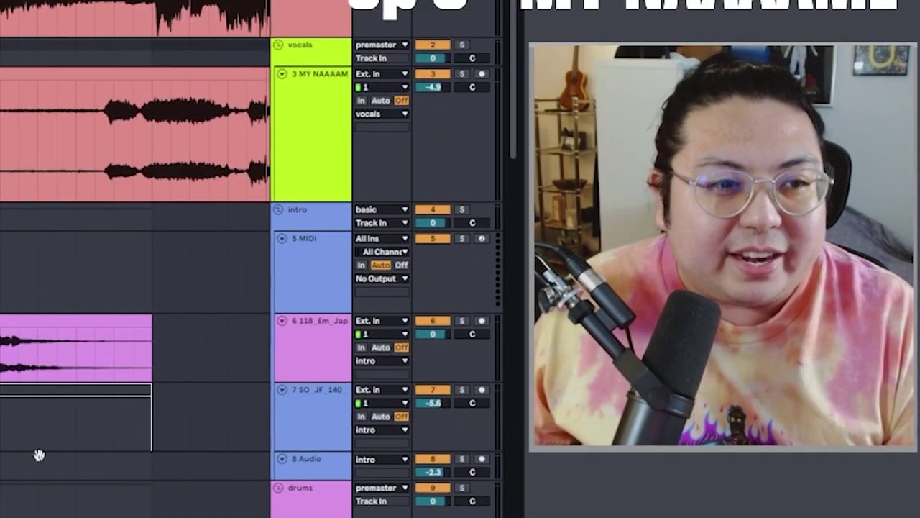
{"action": "scroll", "coordinate": [180, 273], "scroll_direction": "down", "scroll_amount": 5}
{"action": "scroll", "coordinate": [180, 273], "scroll_direction": "down", "scroll_amount": 5}
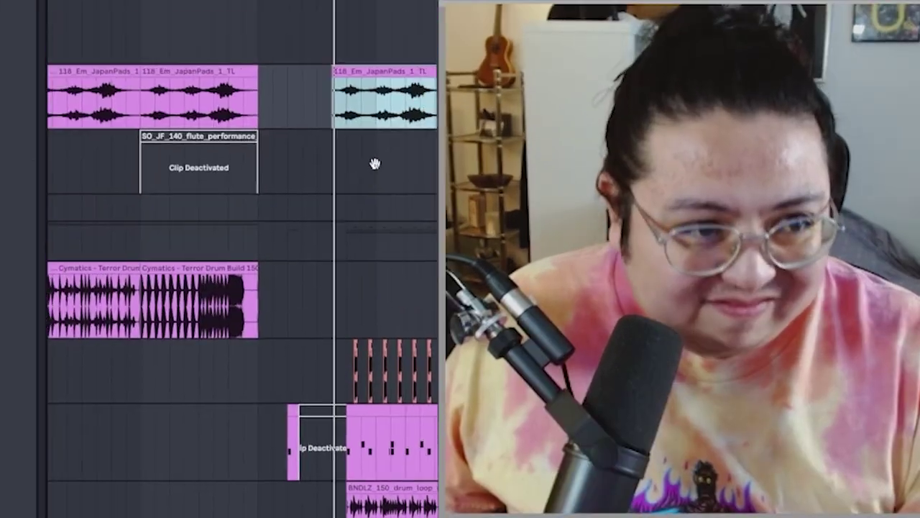
{"action": "scroll", "coordinate": [180, 216], "scroll_direction": "up", "scroll_amount": 3}
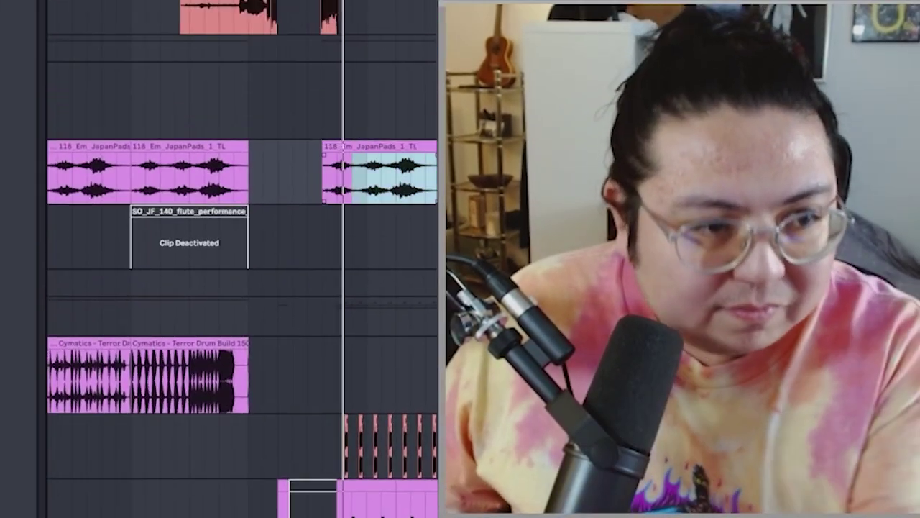
{"action": "scroll", "coordinate": [362, 382], "scroll_direction": "down", "scroll_amount": 8}
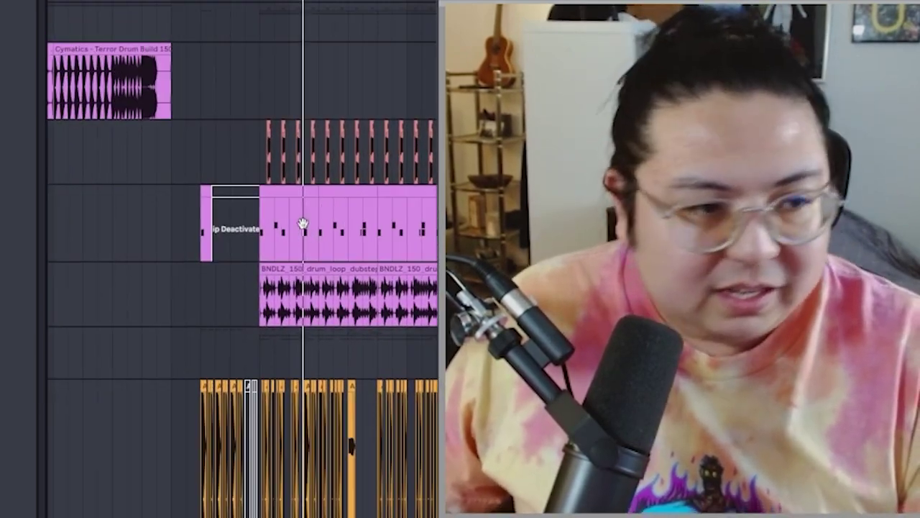
Repeat the bass chops of bars 36 to 40 over bars 40 to 44 of the drop.
{"action": "scroll", "coordinate": [303, 224], "scroll_direction": "down", "scroll_amount": 4}
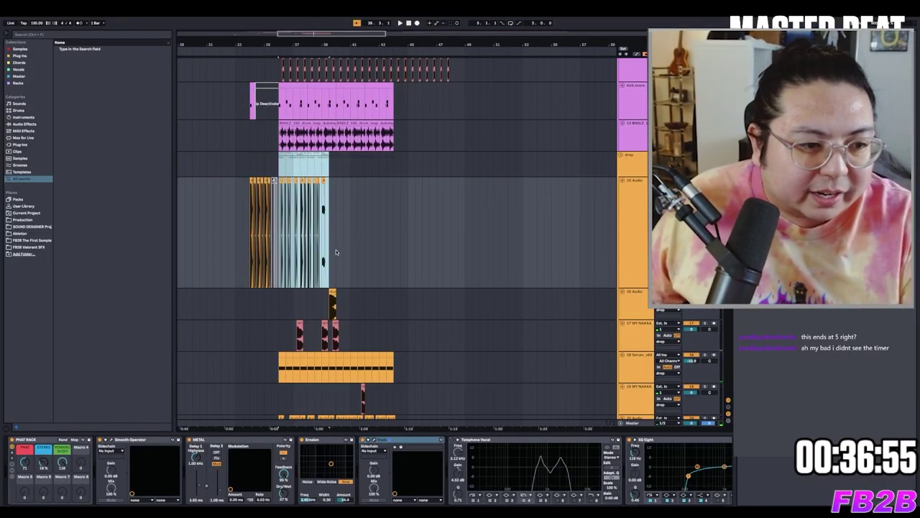
{"action": "left_click", "coordinate": [280, 169]}
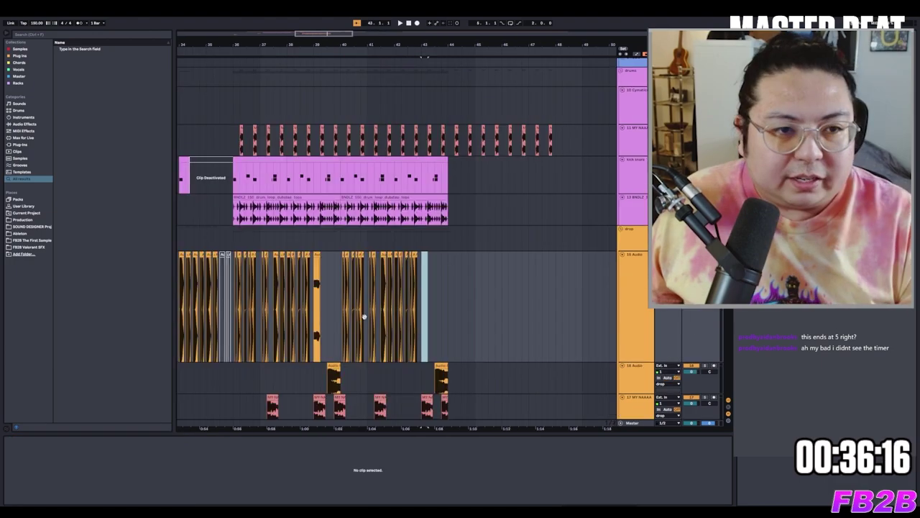
{"action": "scroll", "coordinate": [361, 316], "scroll_direction": "up", "scroll_amount": 6}
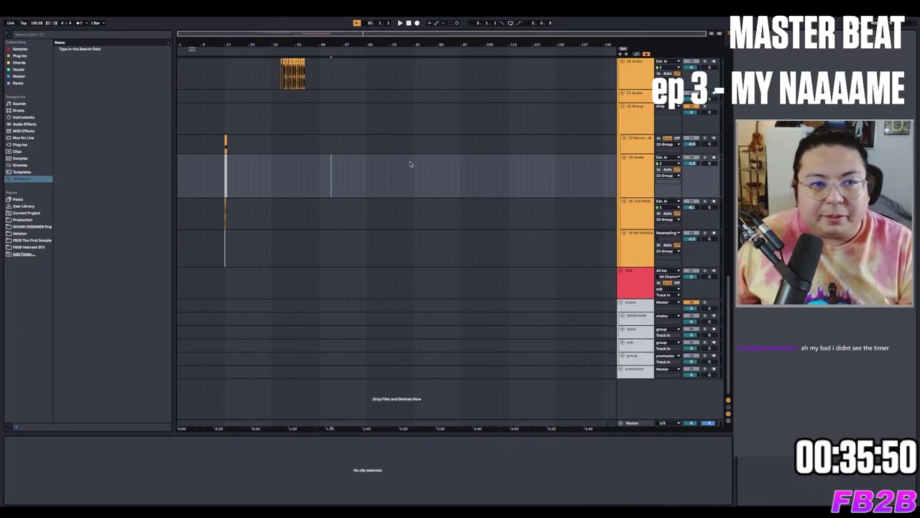
Duplicate the whole drop section of bars 36 to 44 across its tracks so it also fills bars 44 to 52.
{"action": "scroll", "coordinate": [298, 105], "scroll_direction": "up", "scroll_amount": 5}
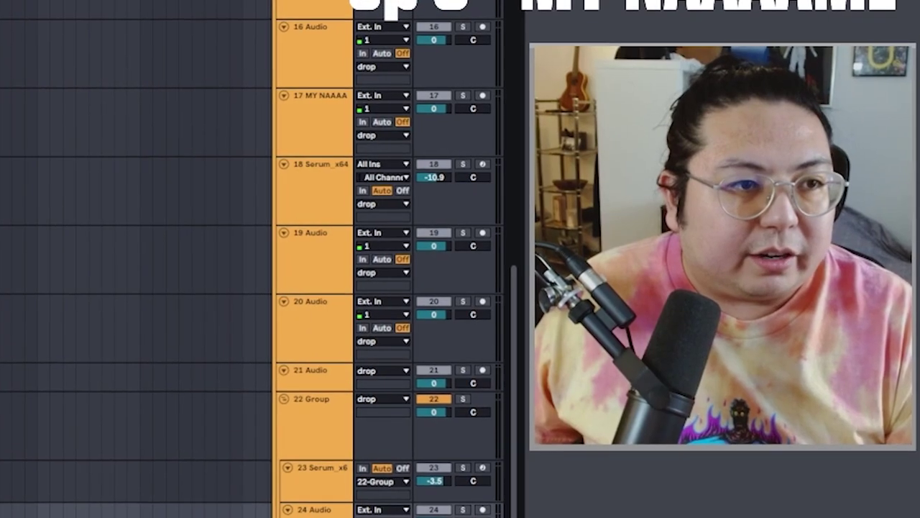
{"action": "scroll", "coordinate": [520, 160], "scroll_direction": "down", "scroll_amount": 5}
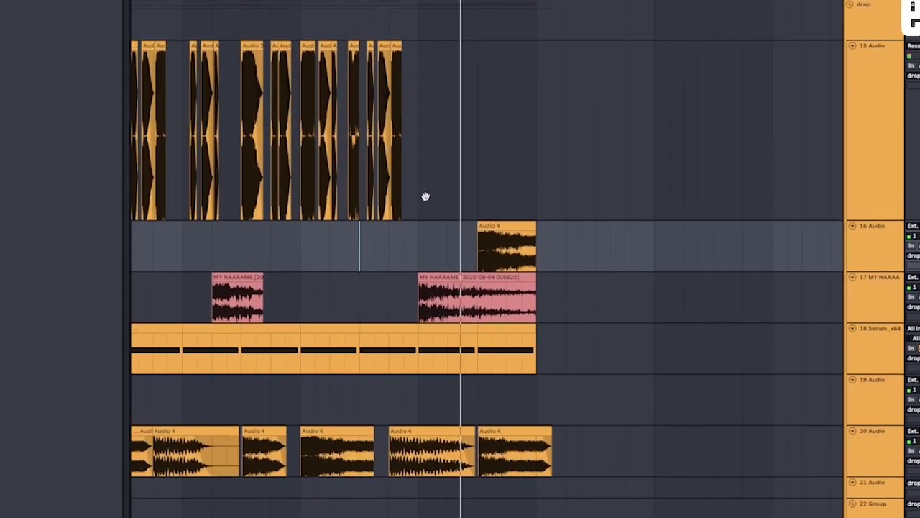
{"action": "scroll", "coordinate": [413, 199], "scroll_direction": "up", "scroll_amount": 3}
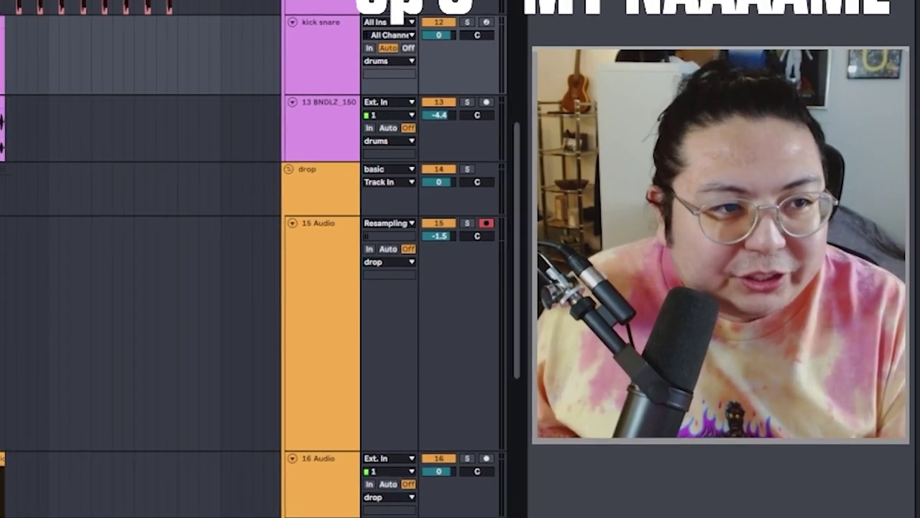
{"action": "scroll", "coordinate": [252, 259], "scroll_direction": "down", "scroll_amount": 5}
{"action": "scroll", "coordinate": [143, 287], "scroll_direction": "left", "scroll_amount": 5}
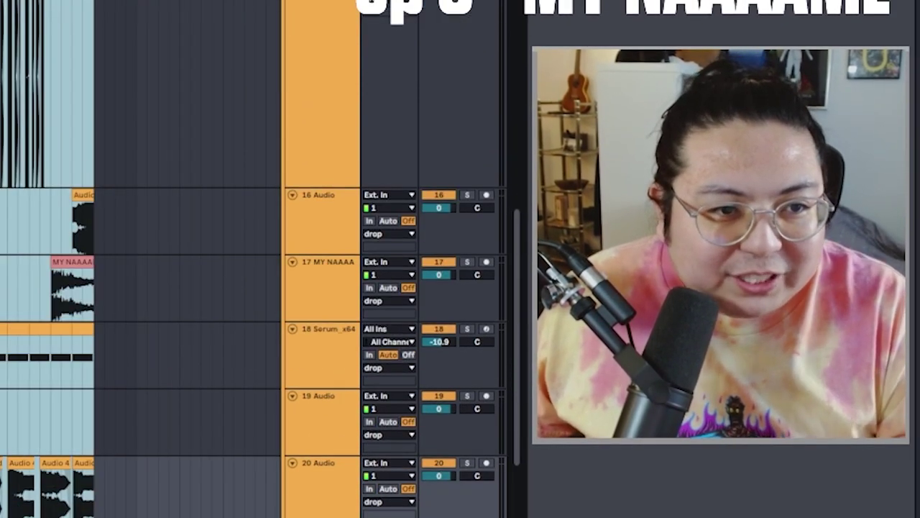
{"action": "scroll", "coordinate": [216, 288], "scroll_direction": "up", "scroll_amount": 3}
{"action": "left_click", "coordinate": [339, 242]}
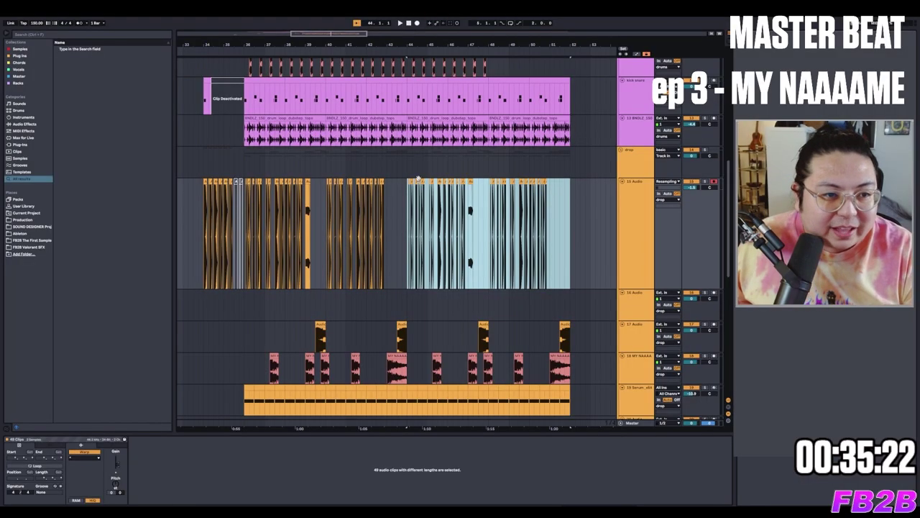
Move the repeated bass chops from bar 44 onward onto a separate audio track directly beneath the original chops.
{"action": "left_click_drag", "start_coordinate": [418, 180], "coordinate": [418, 291]}
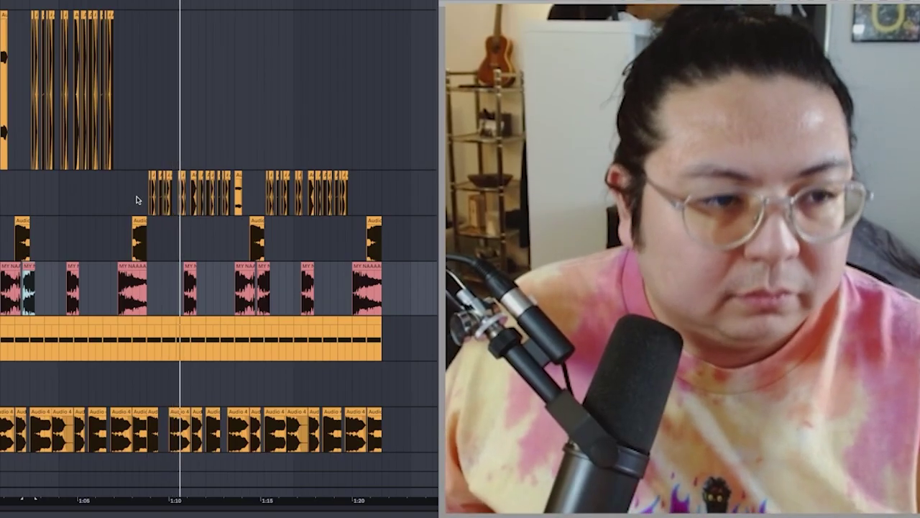
{"action": "left_click", "coordinate": [129, 193]}
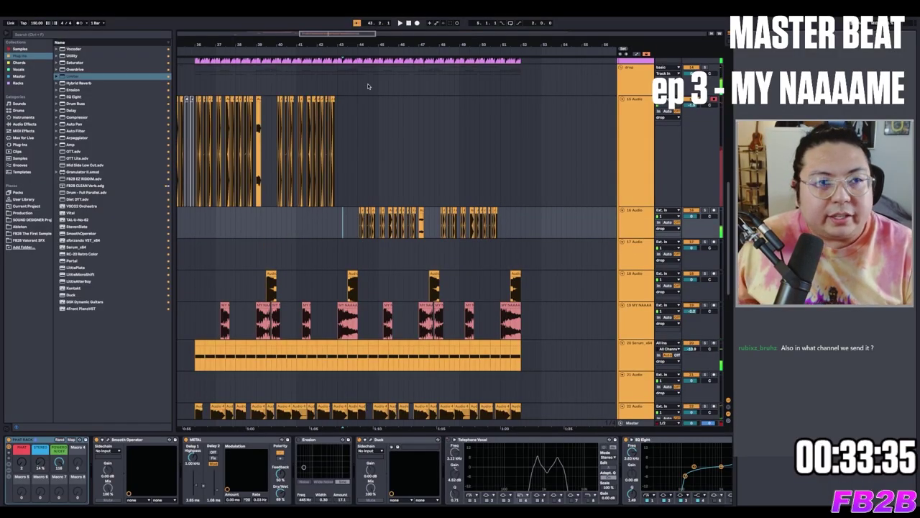
{"action": "scroll", "coordinate": [323, 233], "scroll_direction": "down", "scroll_amount": 2}
{"action": "scroll", "coordinate": [318, 225], "scroll_direction": "up", "scroll_amount": 3}
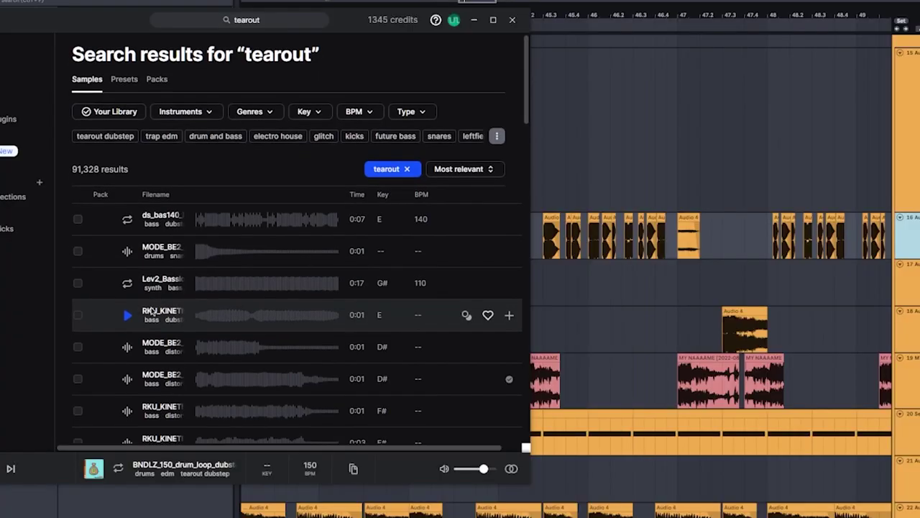
Extend the JapanPads intro back to bar 17 and place the 039_a Drum_Beat_145bpm loop from the dubstep drums samples there on a drums track.
{"action": "scroll", "coordinate": [209, 309], "scroll_direction": "down", "scroll_amount": 5}
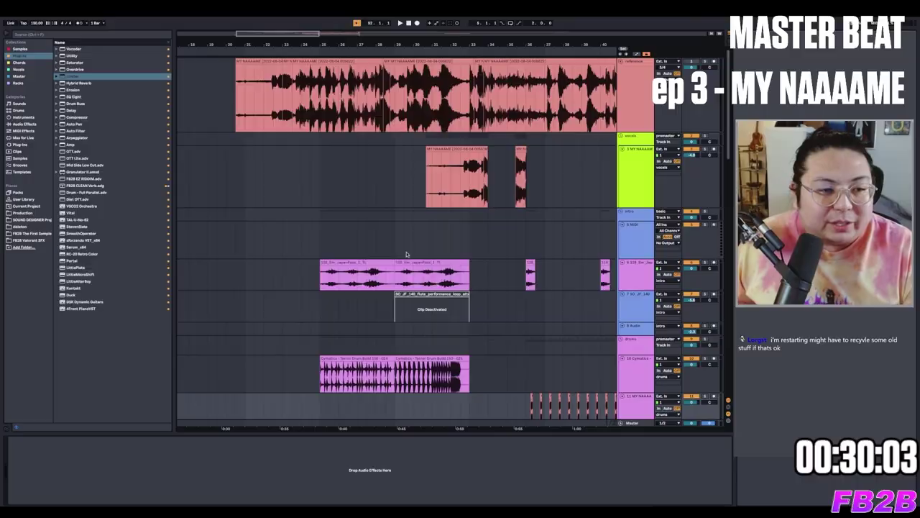
{"action": "scroll", "coordinate": [324, 211], "scroll_direction": "left", "scroll_amount": 3}
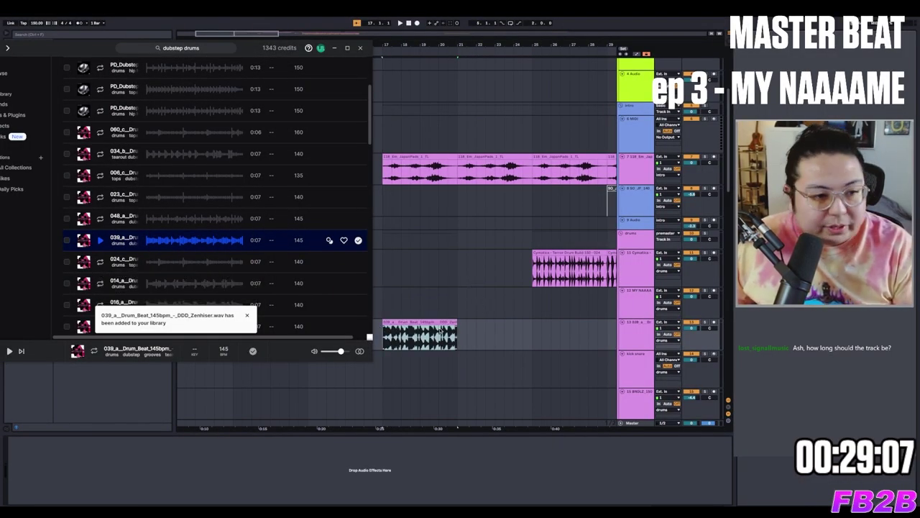
{"action": "left_click", "coordinate": [440, 329]}
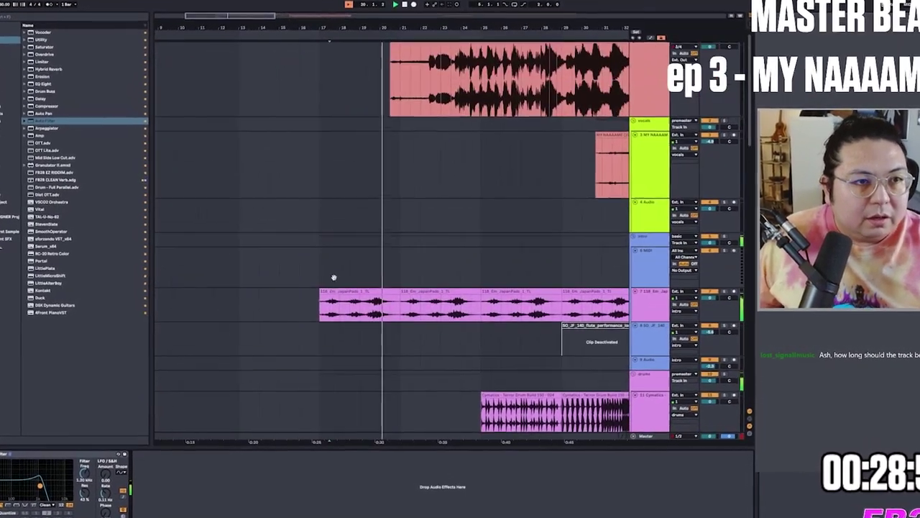
Record the MY NAAAAME sample over the intro from about bar 17, fade it in, and put it on its own vocals track.
{"action": "left_click", "coordinate": [290, 169]}
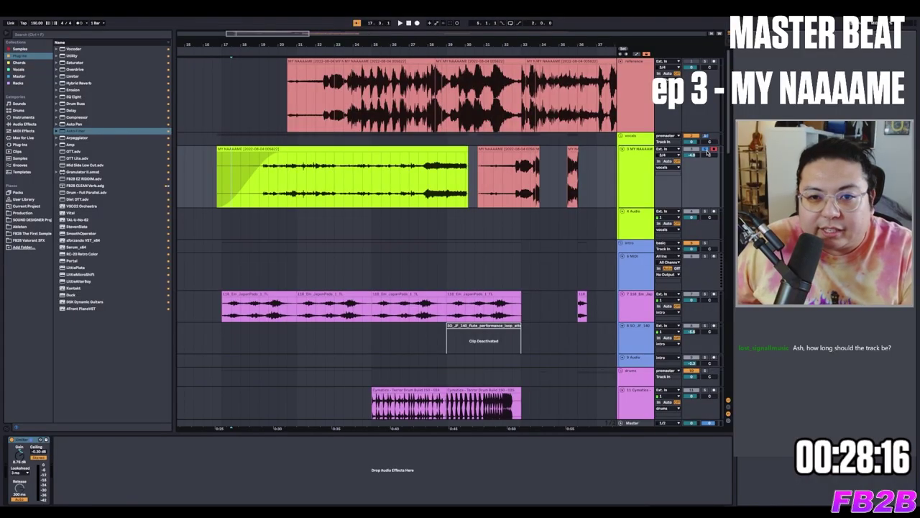
{"action": "scroll", "coordinate": [360, 185], "scroll_direction": "left", "scroll_amount": 5}
{"action": "scroll", "coordinate": [359, 185], "scroll_direction": "down", "scroll_amount": 10}
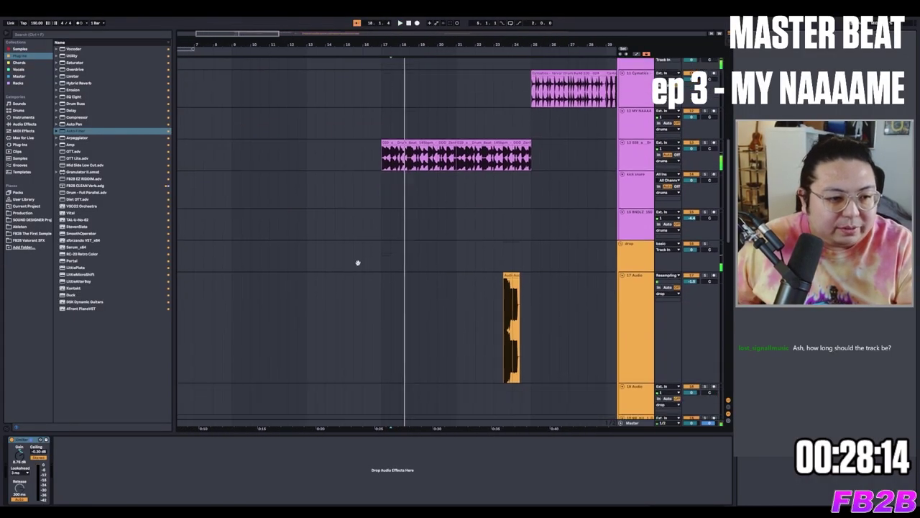
{"action": "left_click_drag", "start_coordinate": [366, 182], "coordinate": [468, 298]}
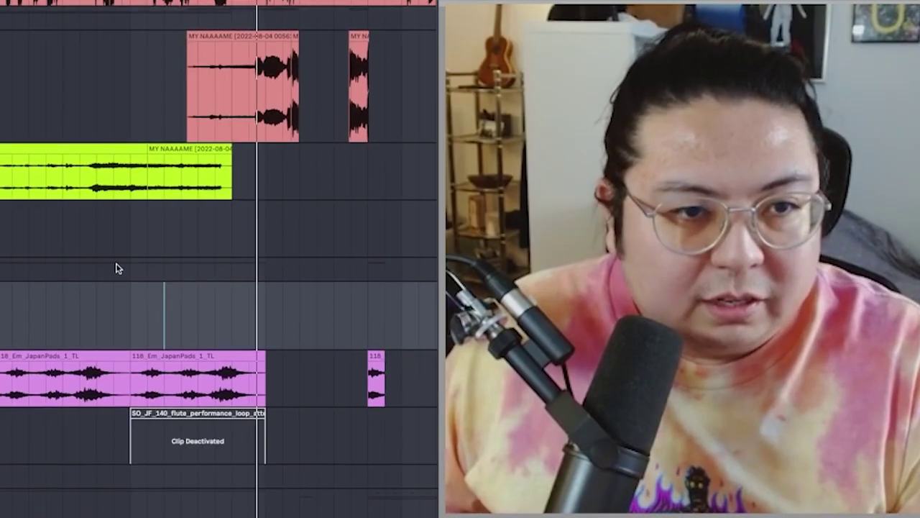
Play the end of the intro into the drop and check how the vocal clips, pads and drum build line up.
{"action": "scroll", "coordinate": [371, 212], "scroll_direction": "down", "scroll_amount": 2}
{"action": "scroll", "coordinate": [370, 212], "scroll_direction": "up", "scroll_amount": 3}
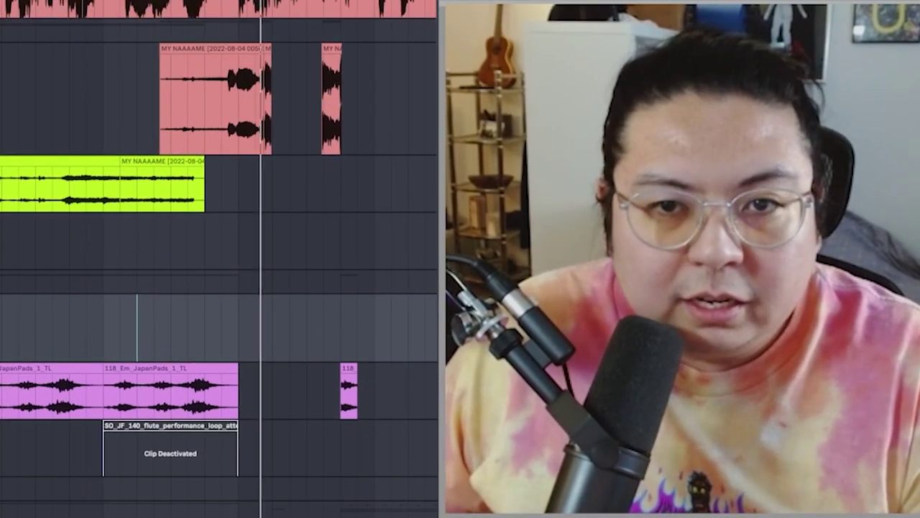
{"action": "scroll", "coordinate": [222, 137], "scroll_direction": "right", "scroll_amount": 3}
{"action": "scroll", "coordinate": [222, 137], "scroll_direction": "down", "scroll_amount": 2}
{"action": "scroll", "coordinate": [156, 152], "scroll_direction": "up", "scroll_amount": 3}
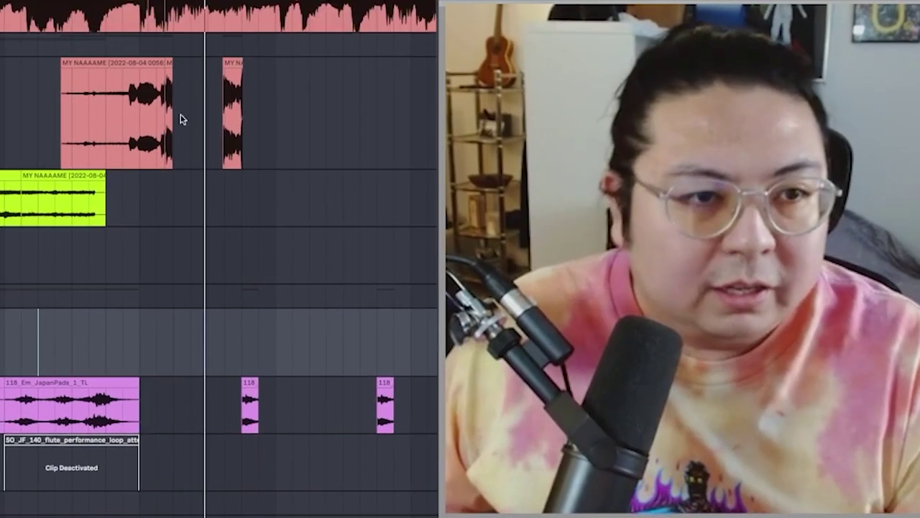
{"action": "scroll", "coordinate": [144, 228], "scroll_direction": "right", "scroll_amount": 3}
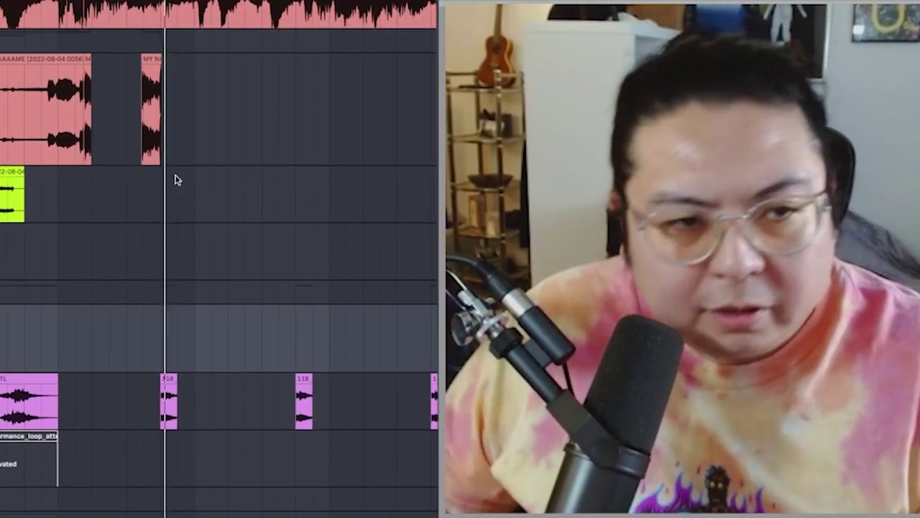
{"action": "scroll", "coordinate": [129, 203], "scroll_direction": "down", "scroll_amount": 1}
{"action": "scroll", "coordinate": [130, 203], "scroll_direction": "left", "scroll_amount": 4}
{"action": "scroll", "coordinate": [231, 163], "scroll_direction": "up", "scroll_amount": 1}
{"action": "scroll", "coordinate": [219, 259], "scroll_direction": "left", "scroll_amount": 3}
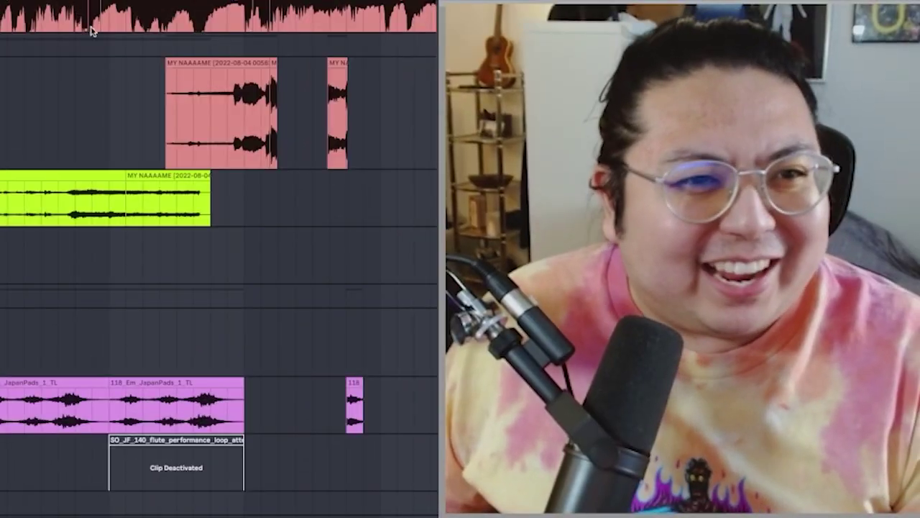
Add Erosion and Hybrid Reverb to the faded-in intro vocal track and play it with the pads and drum build.
{"action": "scroll", "coordinate": [174, 146], "scroll_direction": "right", "scroll_amount": 2}
{"action": "scroll", "coordinate": [174, 146], "scroll_direction": "down", "scroll_amount": 1}
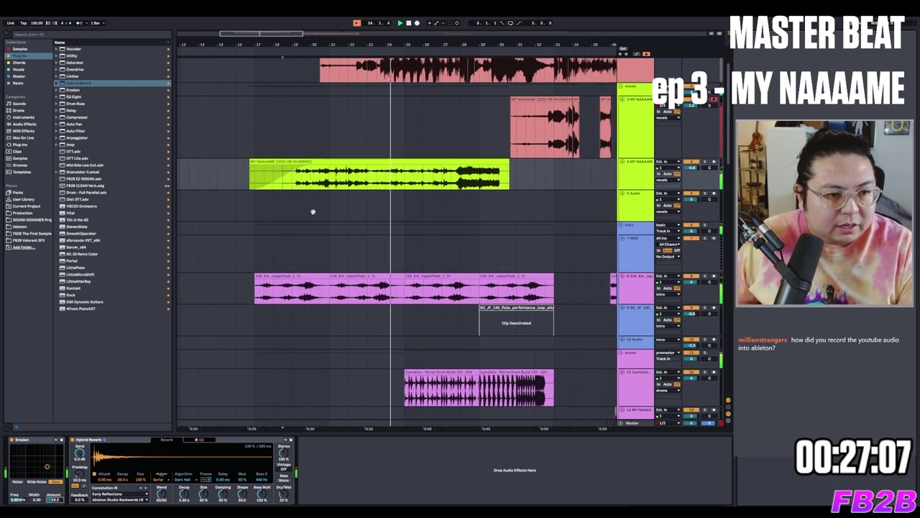
{"action": "scroll", "coordinate": [312, 207], "scroll_direction": "right", "scroll_amount": 5}
{"action": "scroll", "coordinate": [281, 208], "scroll_direction": "down", "scroll_amount": 4}
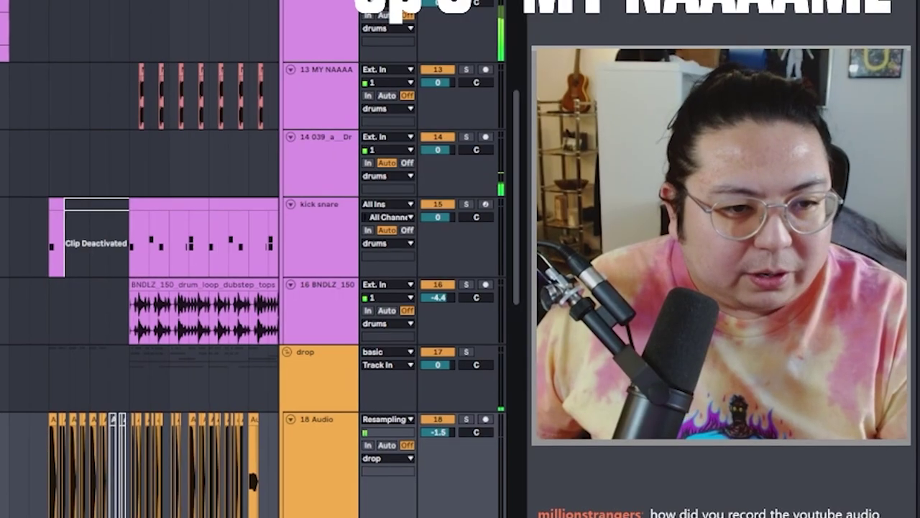
Layer a second set of short chops on their own track beneath the bass chops throughout the drop.
{"action": "scroll", "coordinate": [306, 372], "scroll_direction": "down", "scroll_amount": 3}
{"action": "scroll", "coordinate": [305, 371], "scroll_direction": "left", "scroll_amount": 1}
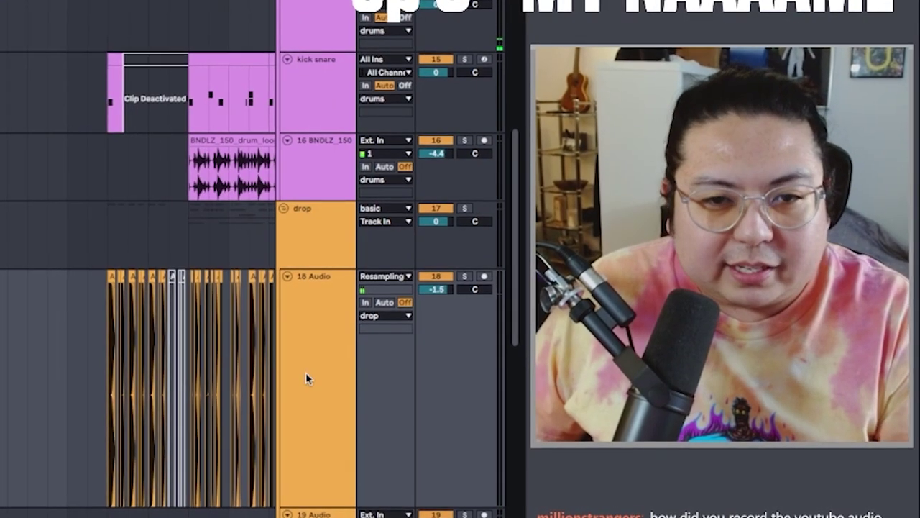
{"action": "left_click", "coordinate": [305, 371]}
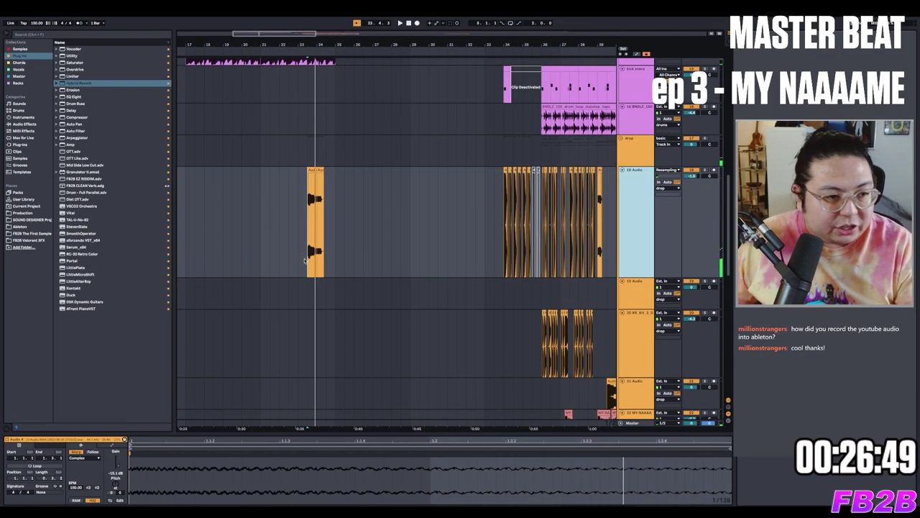
{"action": "left_click", "coordinate": [321, 265]}
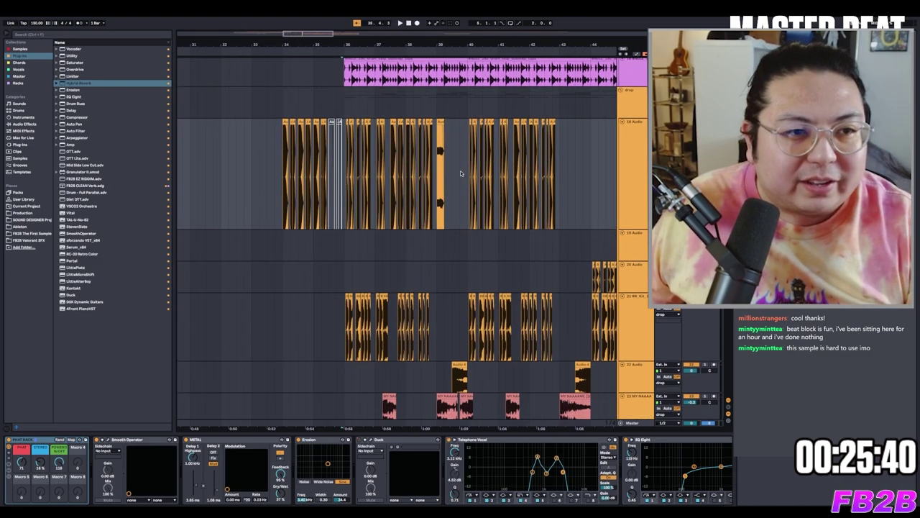
Review the end of the bass chops' effect chain and play the transition into the drop from about bar 34.
{"action": "scroll", "coordinate": [604, 454], "scroll_direction": "right", "scroll_amount": 5}
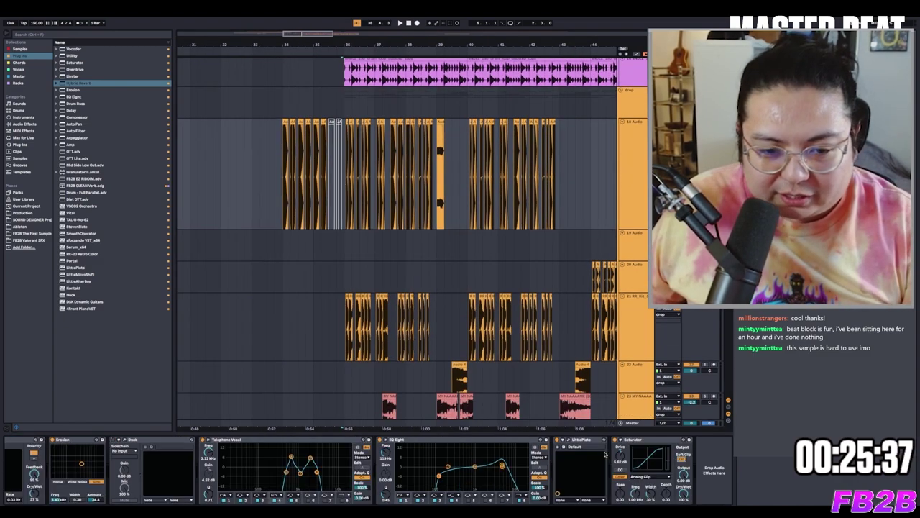
{"action": "left_click", "coordinate": [333, 173]}
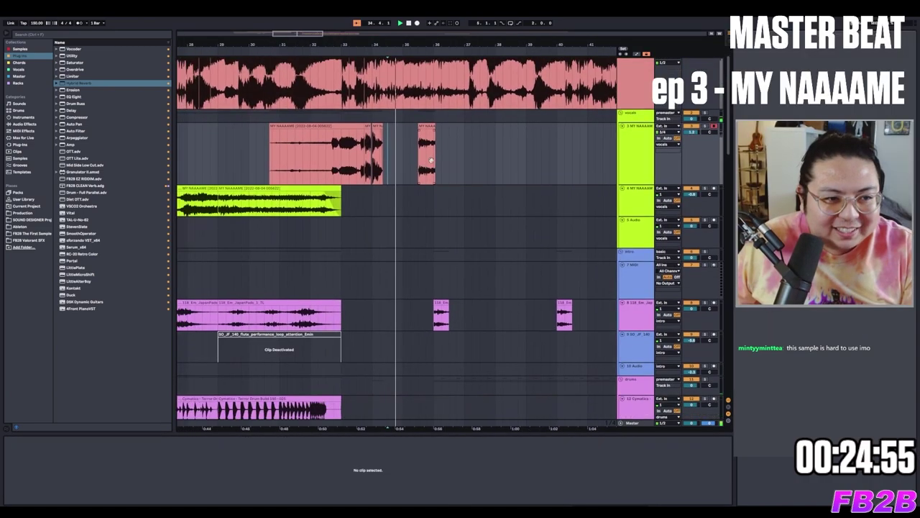
{"action": "scroll", "coordinate": [376, 306], "scroll_direction": "up", "scroll_amount": 2}
{"action": "scroll", "coordinate": [376, 306], "scroll_direction": "down", "scroll_amount": 5}
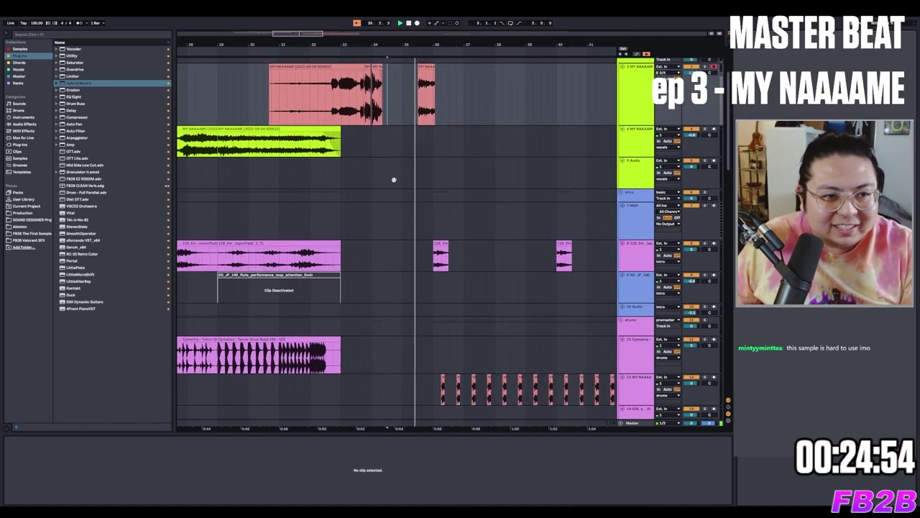
Cut the lows of the repeated MY NAAAAME snips on the drums track with EQ Eight and continue their pattern to bar 52.
{"action": "scroll", "coordinate": [376, 307], "scroll_direction": "down", "scroll_amount": 1}
{"action": "scroll", "coordinate": [341, 168], "scroll_direction": "down", "scroll_amount": 3}
{"action": "scroll", "coordinate": [341, 168], "scroll_direction": "up", "scroll_amount": 2}
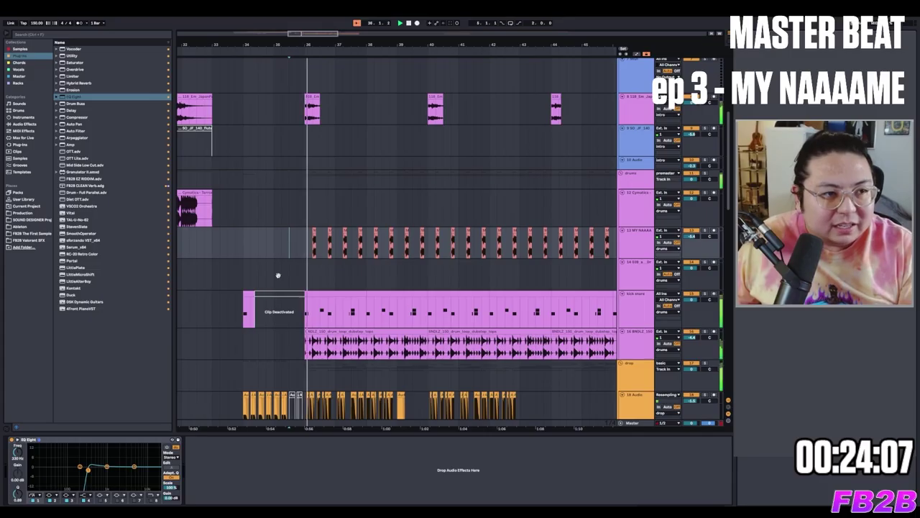
{"action": "scroll", "coordinate": [273, 205], "scroll_direction": "down", "scroll_amount": 3}
{"action": "scroll", "coordinate": [273, 206], "scroll_direction": "up", "scroll_amount": 2}
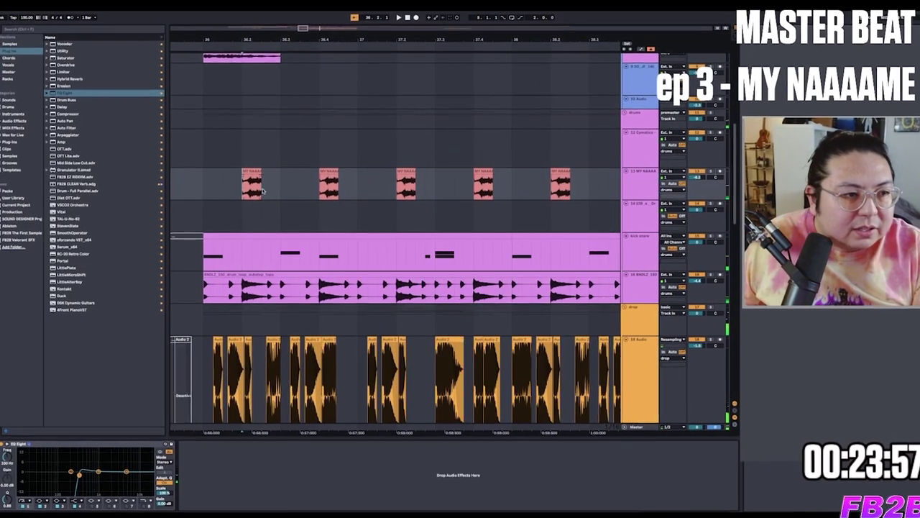
{"action": "left_click_drag", "start_coordinate": [263, 191], "coordinate": [476, 174]}
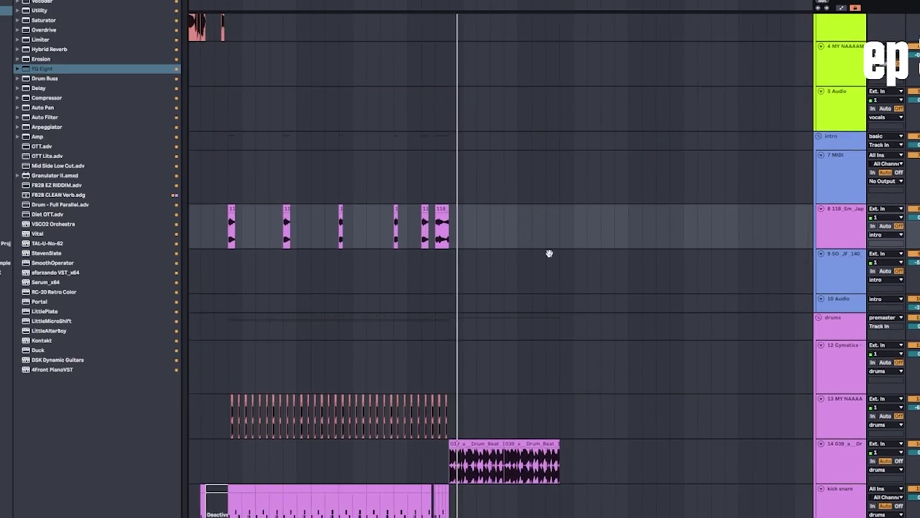
Place 118_Em_JapanPads_1_TL clips over the drum beat section following the drop, up to about bar 60.
{"action": "scroll", "coordinate": [589, 244], "scroll_direction": "left", "scroll_amount": 8}
{"action": "scroll", "coordinate": [725, 202], "scroll_direction": "down", "scroll_amount": 3}
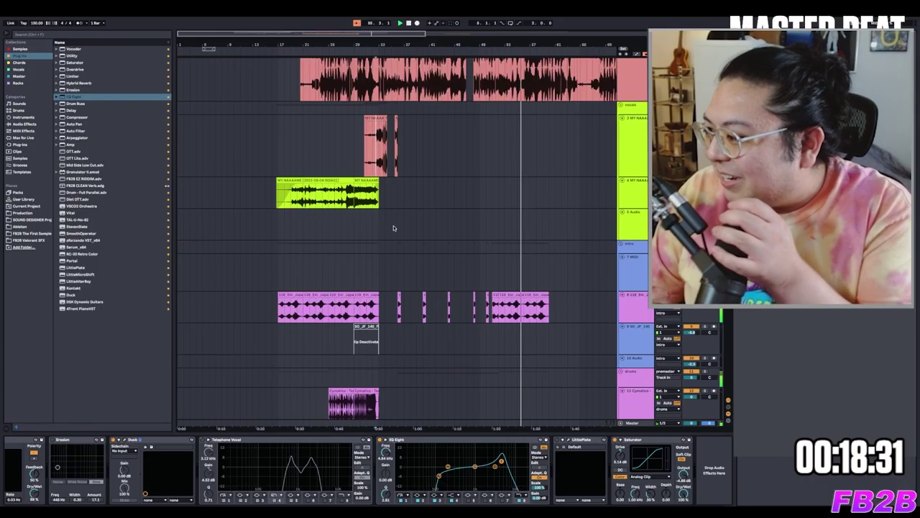
Play the second half of the drop from bar 44 and select the deactivated kick snare clip at its start.
{"action": "left_click", "coordinate": [383, 243]}
{"action": "scroll", "coordinate": [366, 254], "scroll_direction": "right", "scroll_amount": 6}
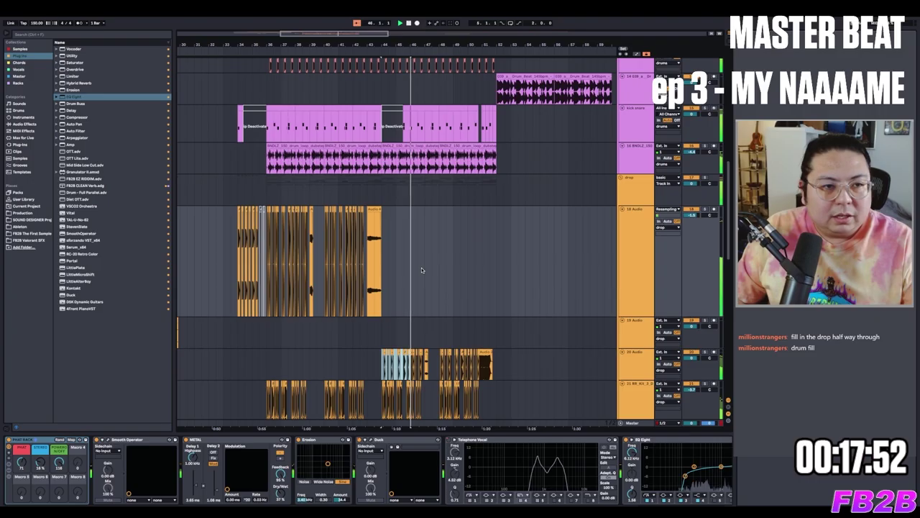
{"action": "left_click", "coordinate": [392, 110]}
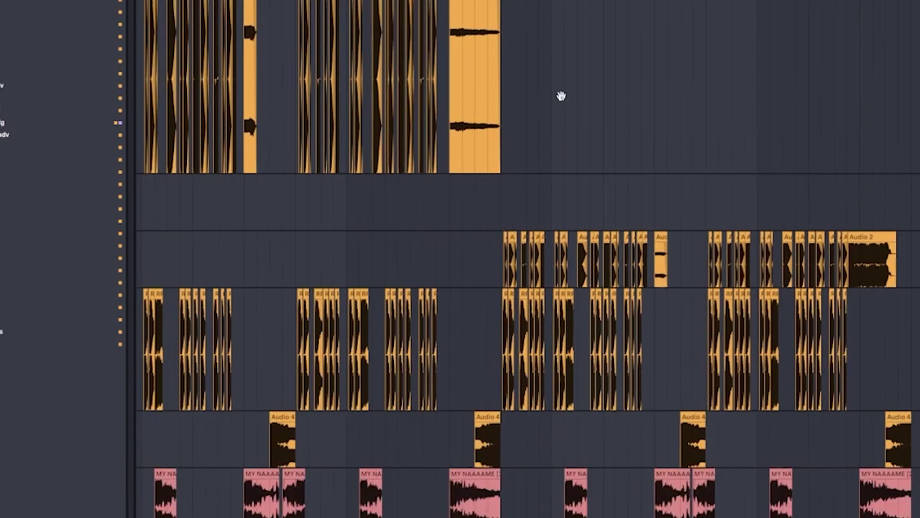
Deactivate the bass chops, RR_Kit drums and Serum notes in bar 45 to open a gap for a mid-drop fill.
{"action": "scroll", "coordinate": [552, 216], "scroll_direction": "down", "scroll_amount": 2}
{"action": "left_click_drag", "start_coordinate": [594, 409], "coordinate": [598, 514]}
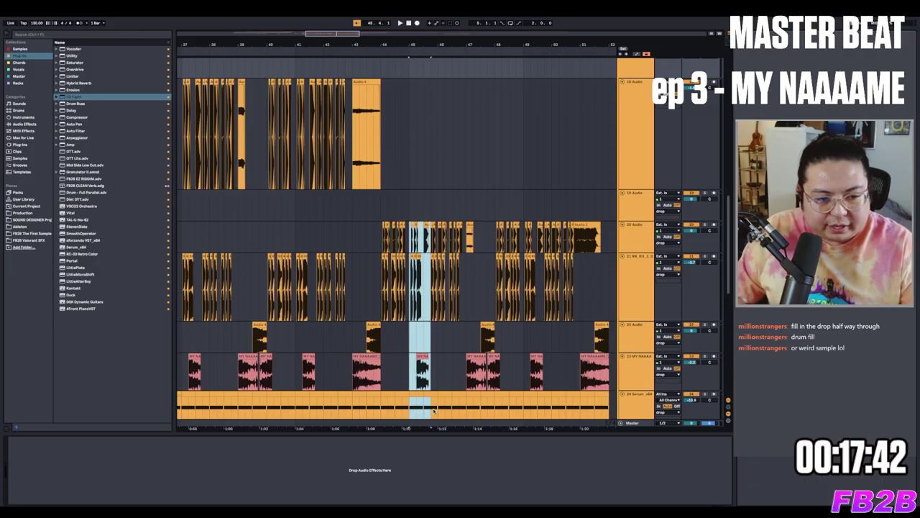
{"action": "left_click", "coordinate": [412, 328]}
{"action": "key", "text": "space"}
{"action": "scroll", "coordinate": [405, 215], "scroll_direction": "up", "scroll_amount": 4}
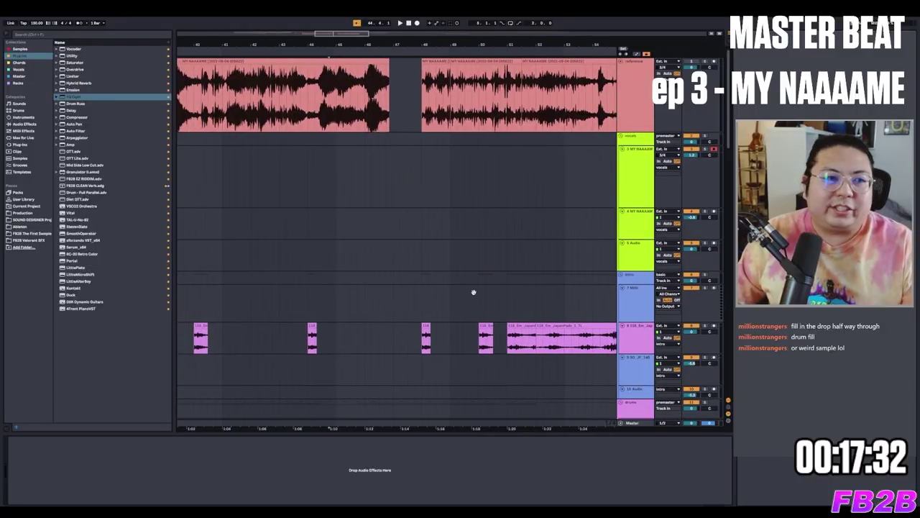
{"action": "scroll", "coordinate": [464, 269], "scroll_direction": "left", "scroll_amount": 4}
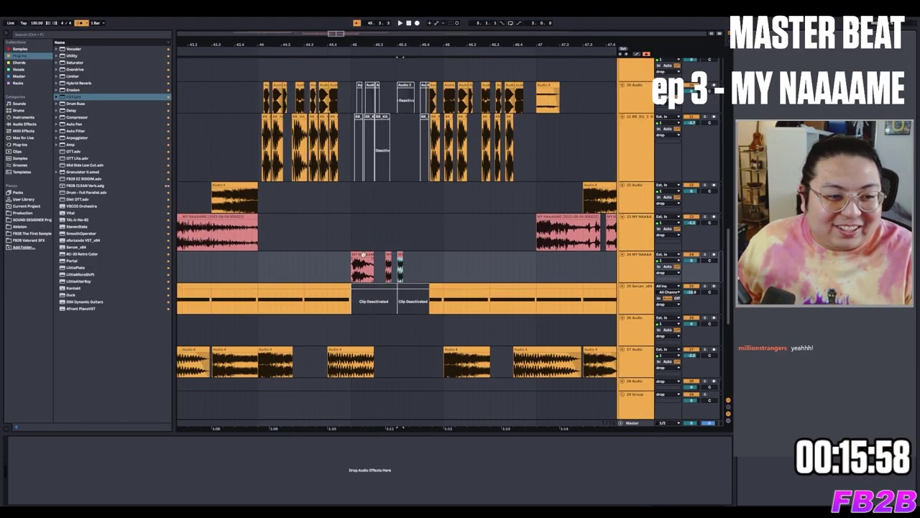
Fill the bar 45 gap with short MY NAAAAME snips on track 24 and reactivate the bar's opening chops and kit hits.
{"action": "scroll", "coordinate": [397, 230], "scroll_direction": "left", "scroll_amount": 5}
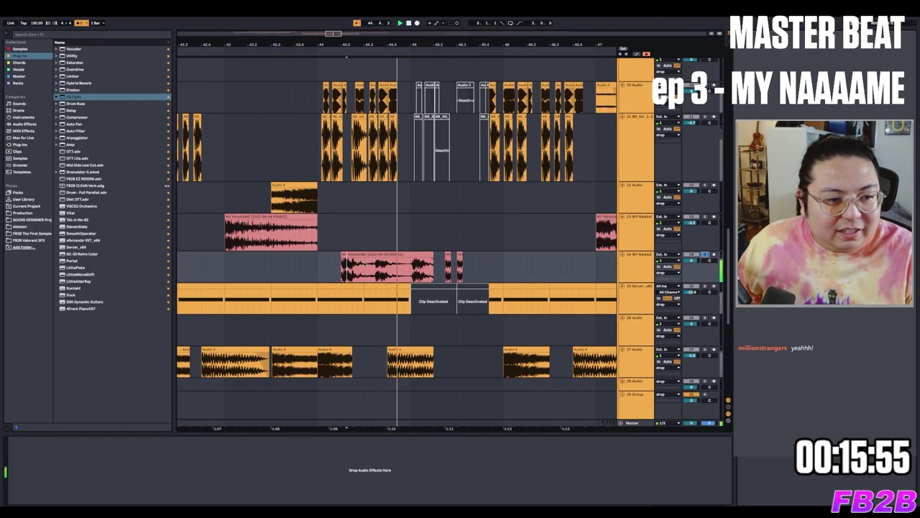
{"action": "scroll", "coordinate": [389, 209], "scroll_direction": "down", "scroll_amount": 3}
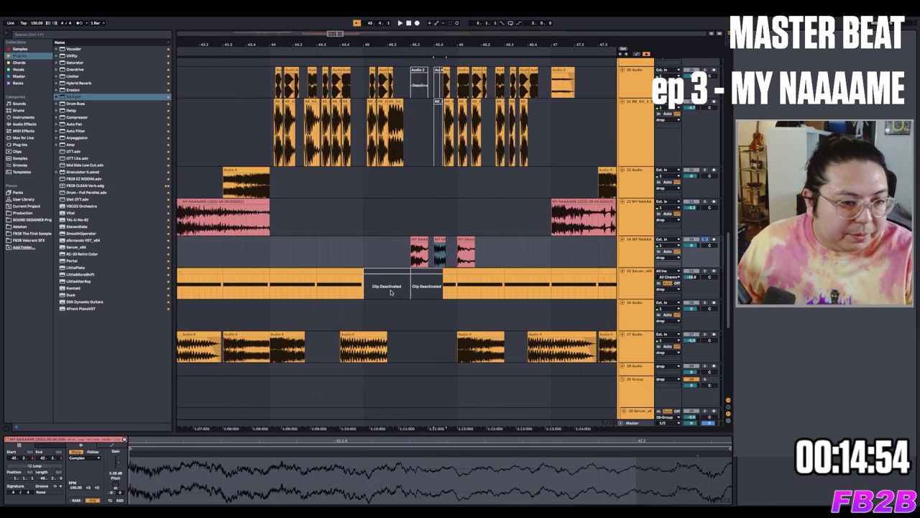
{"action": "left_click", "coordinate": [441, 241]}
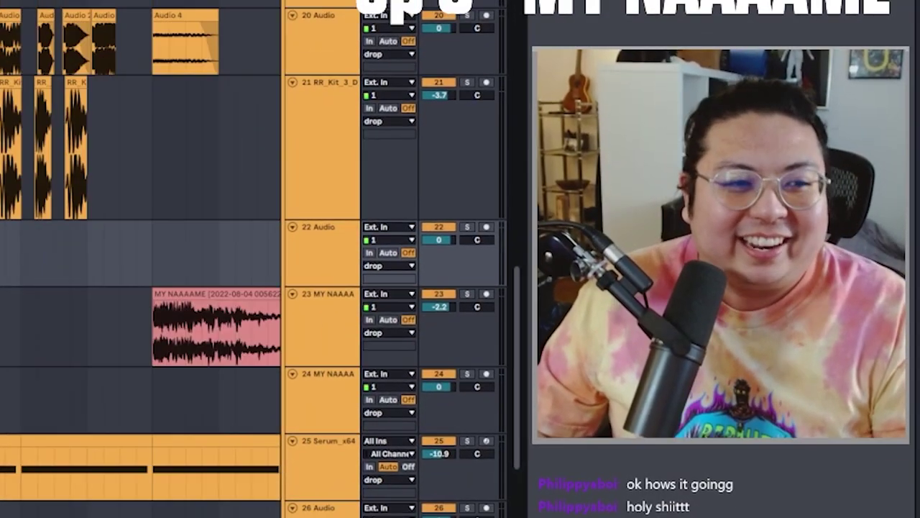
Record a voice take on an armed audio track below the MY NAAAAME snips, over the end of the bar 45 fill.
{"action": "scroll", "coordinate": [143, 259], "scroll_direction": "down", "scroll_amount": 5}
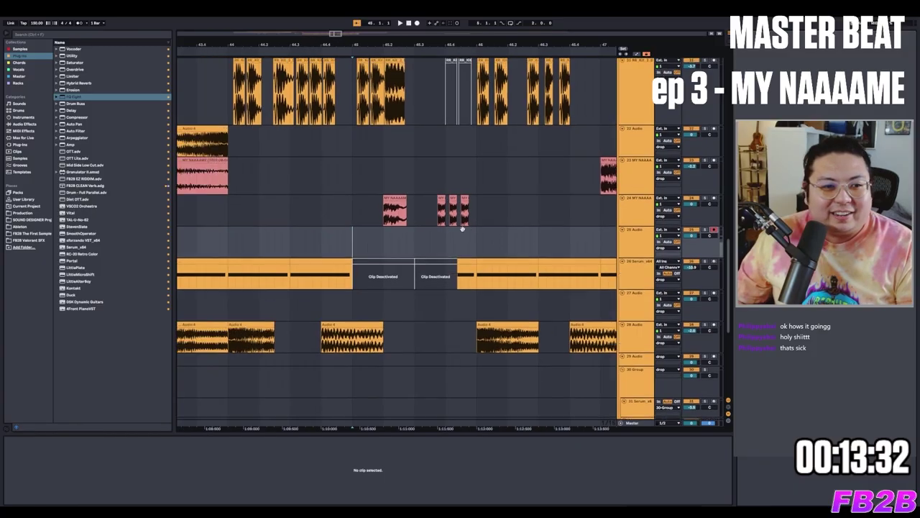
{"action": "left_click", "coordinate": [431, 241]}
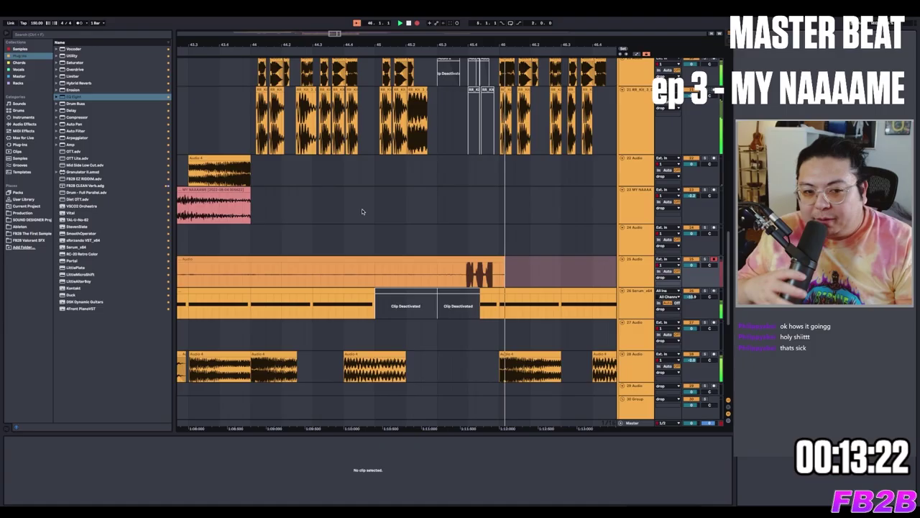
{"action": "left_click", "coordinate": [362, 209]}
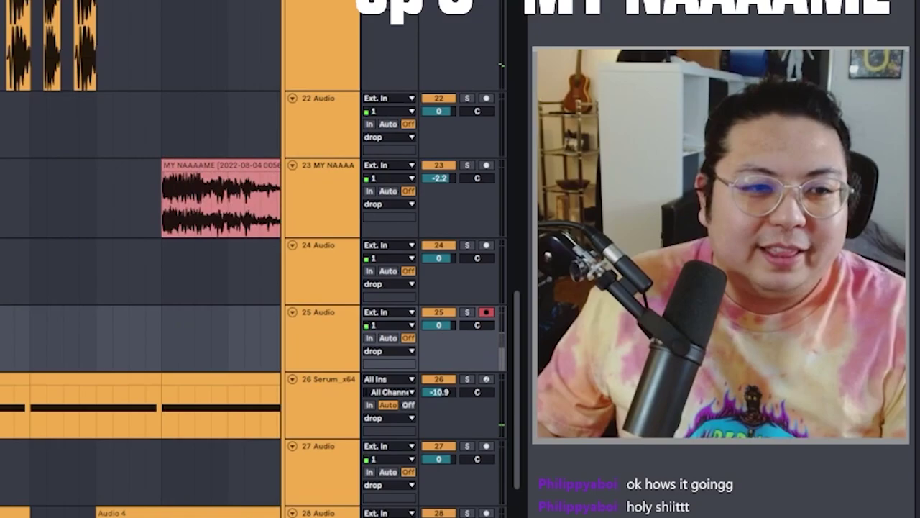
{"action": "scroll", "coordinate": [140, 216], "scroll_direction": "up", "scroll_amount": 3}
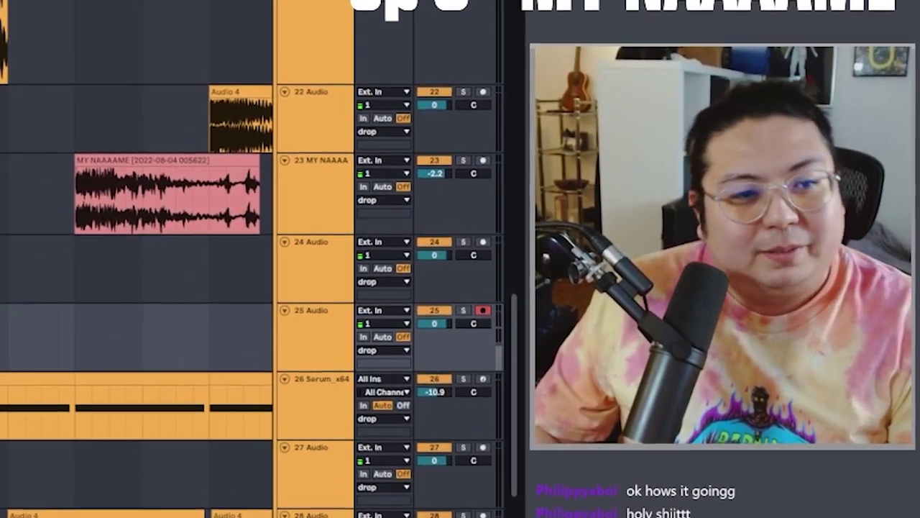
{"action": "scroll", "coordinate": [180, 288], "scroll_direction": "down", "scroll_amount": 5}
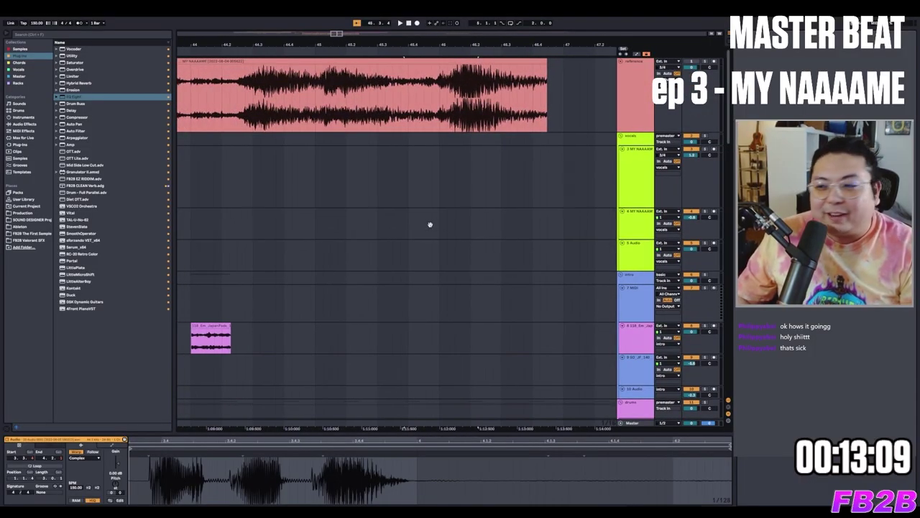
Copy a longer MY NAAAAME excerpt from the reference track onto track 24, above the recorded take near the end of bar 45.
{"action": "scroll", "coordinate": [430, 224], "scroll_direction": "left", "scroll_amount": 3}
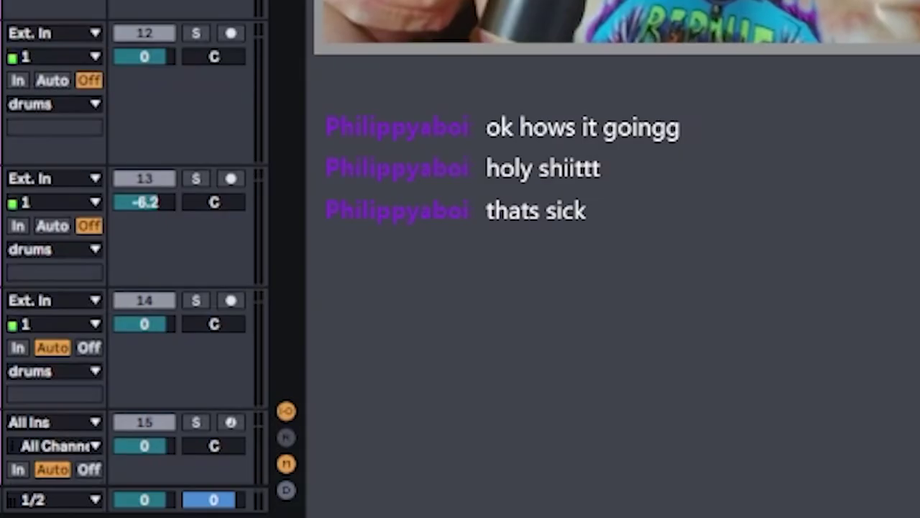
{"action": "scroll", "coordinate": [129, 288], "scroll_direction": "down", "scroll_amount": 10}
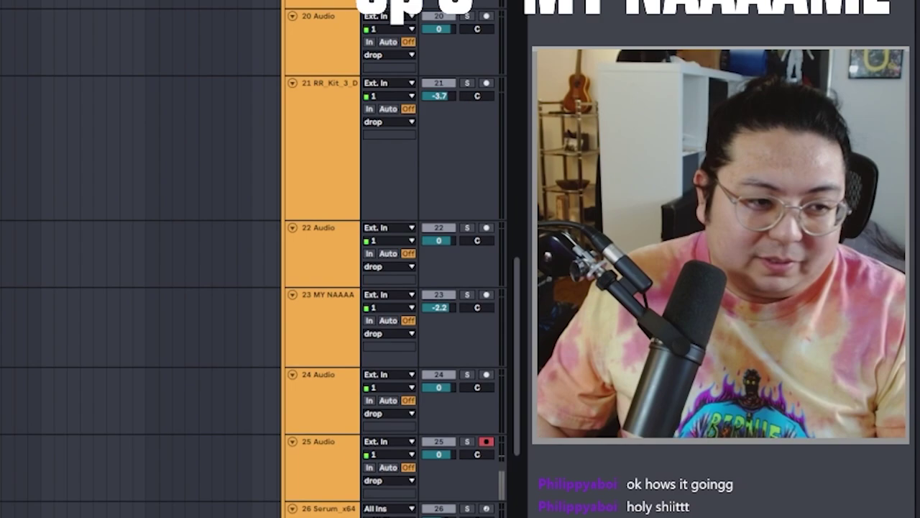
{"action": "scroll", "coordinate": [324, 288], "scroll_direction": "down", "scroll_amount": 8}
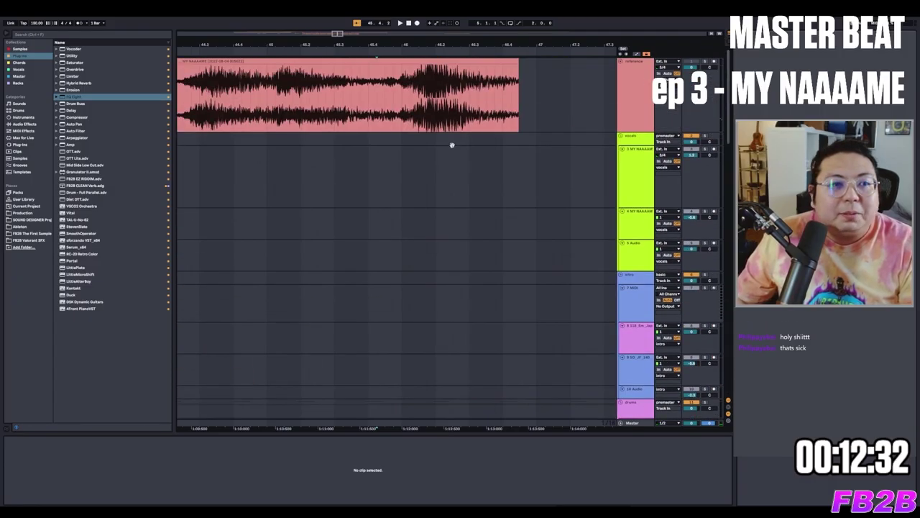
{"action": "scroll", "coordinate": [451, 145], "scroll_direction": "down", "scroll_amount": 6}
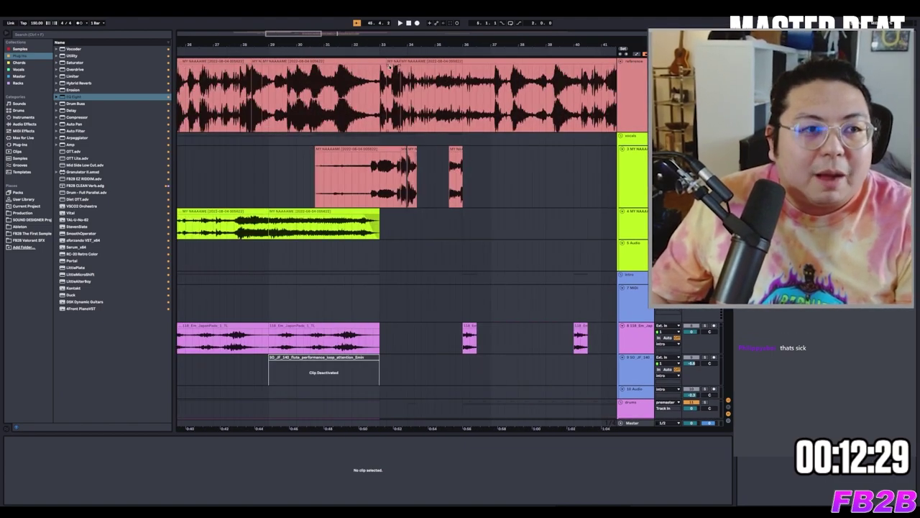
{"action": "scroll", "coordinate": [390, 66], "scroll_direction": "left", "scroll_amount": 1}
{"action": "left_click", "coordinate": [274, 61]}
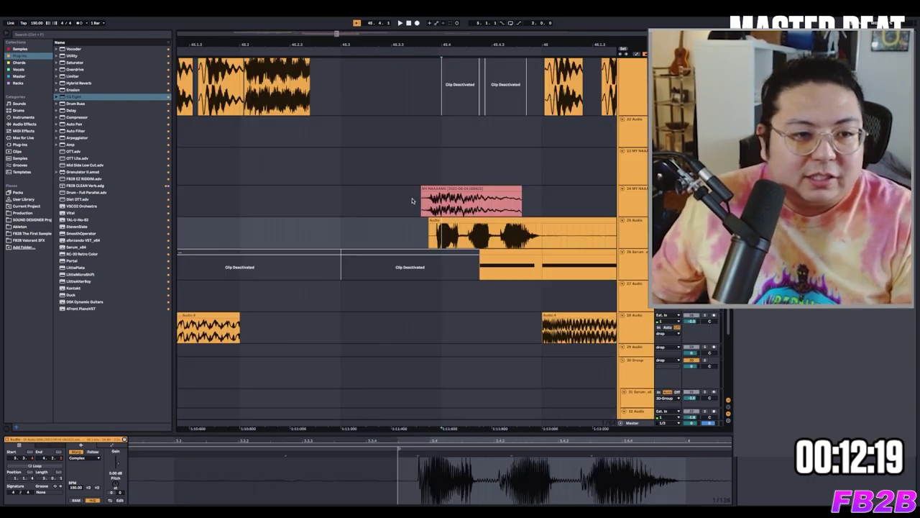
{"action": "left_click", "coordinate": [468, 189]}
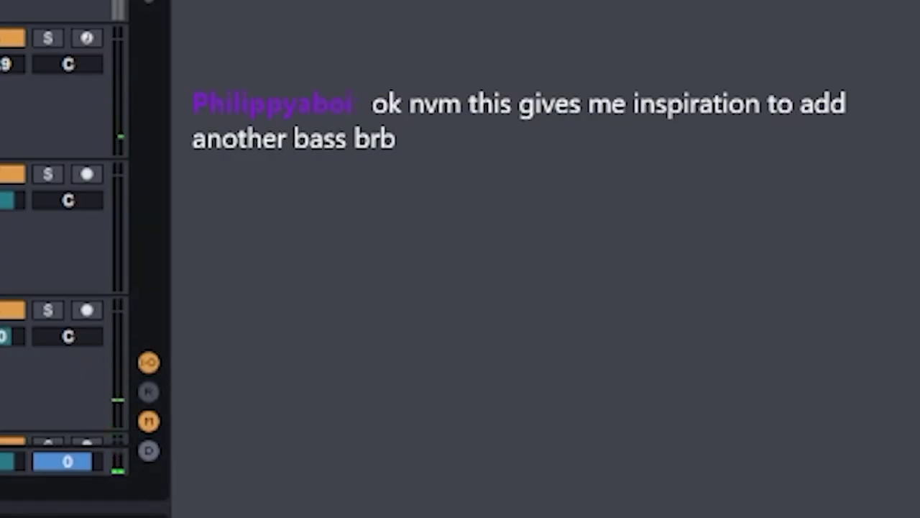
Rearrange the track 24 fill into one longer MY NAAAAME clip followed by three short chops, and play it in context.
{"action": "left_click", "coordinate": [393, 266]}
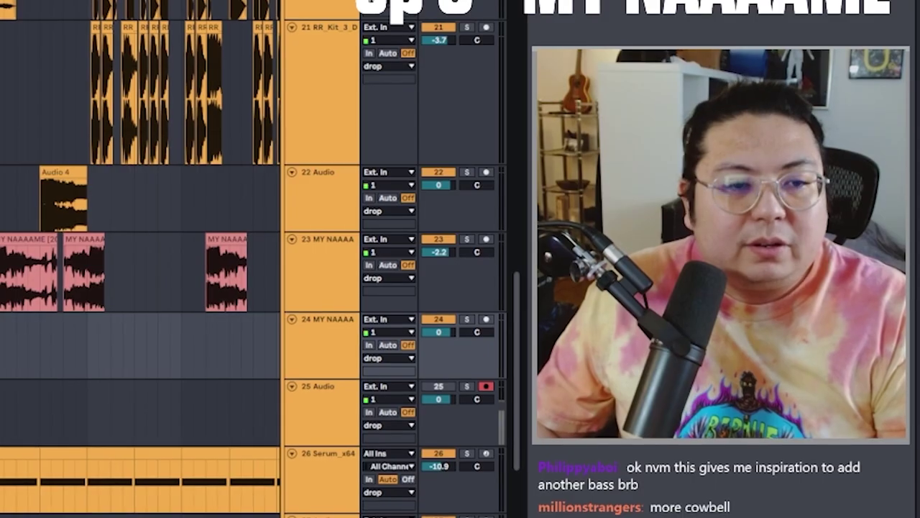
{"action": "scroll", "coordinate": [407, 266], "scroll_direction": "up", "scroll_amount": 6}
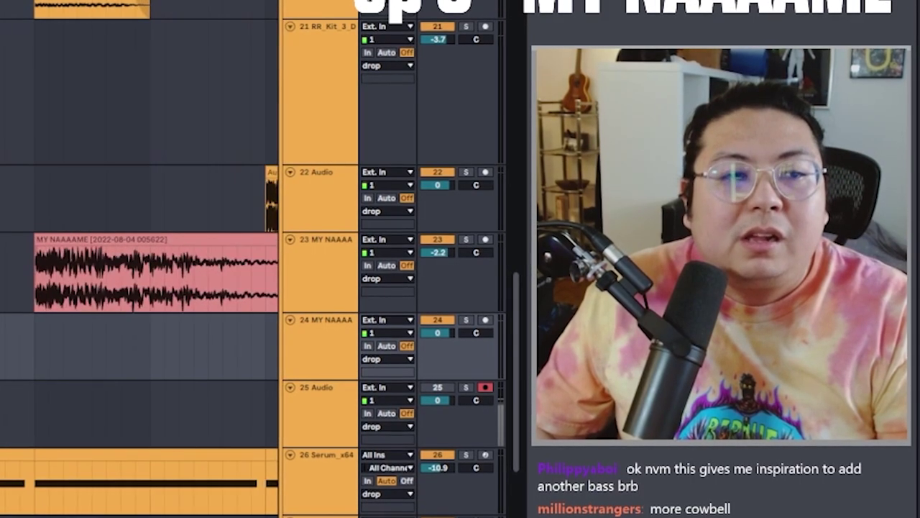
{"action": "scroll", "coordinate": [407, 266], "scroll_direction": "up", "scroll_amount": 15}
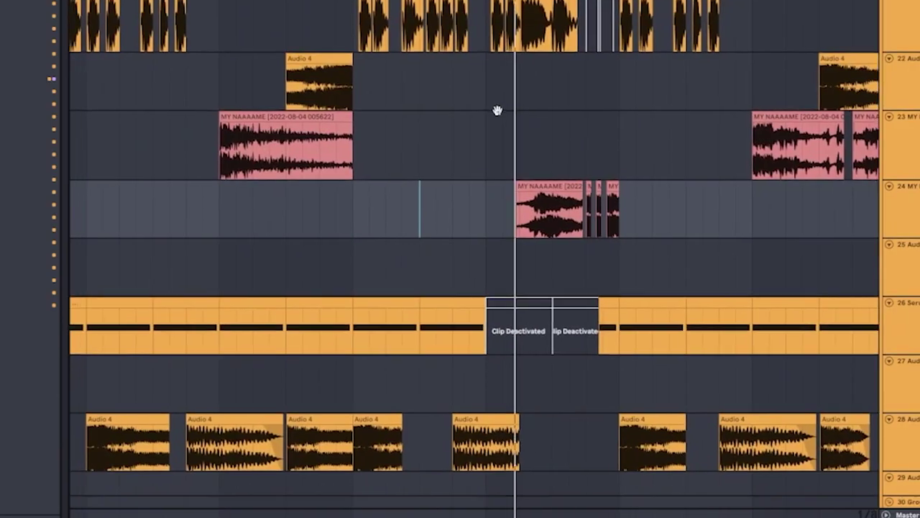
{"action": "left_click_drag", "start_coordinate": [391, 131], "coordinate": [391, 245]}
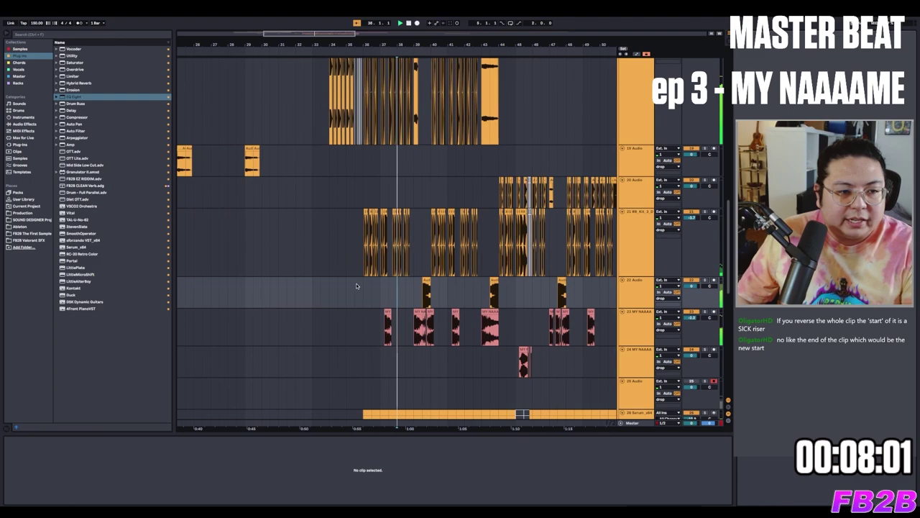
Find an 808 cowbell, place Cowbell 808.aif on a new drums track and arrange its hits as a fill in bar 43.
{"action": "scroll", "coordinate": [369, 173], "scroll_direction": "down", "scroll_amount": 3}
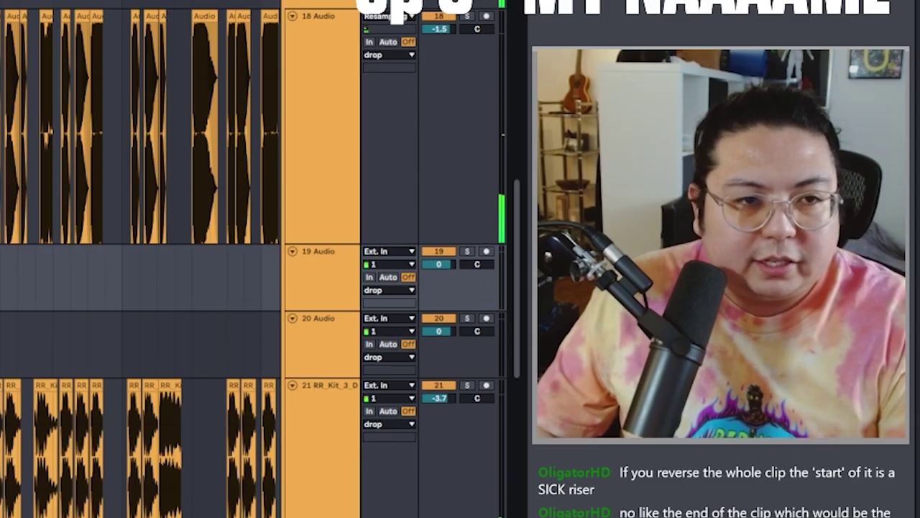
{"action": "scroll", "coordinate": [376, 309], "scroll_direction": "up", "scroll_amount": 2}
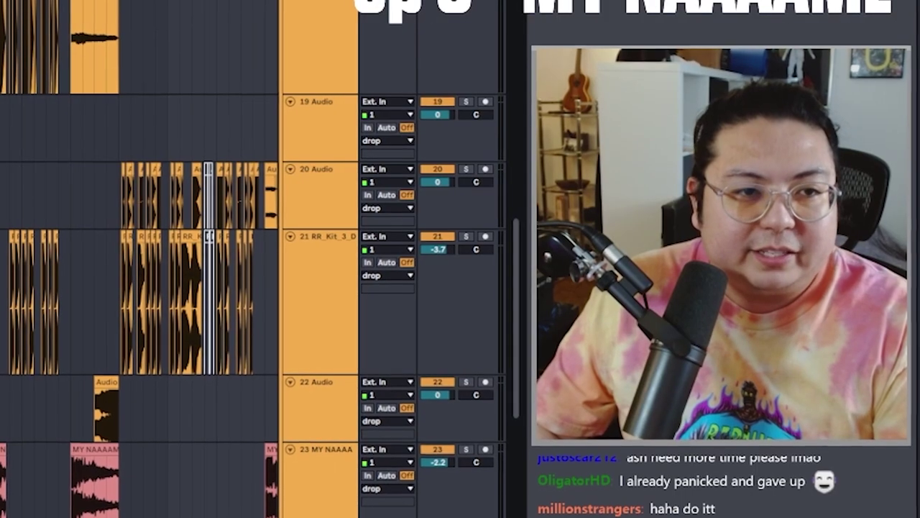
{"action": "scroll", "coordinate": [556, 180], "scroll_direction": "up", "scroll_amount": 3}
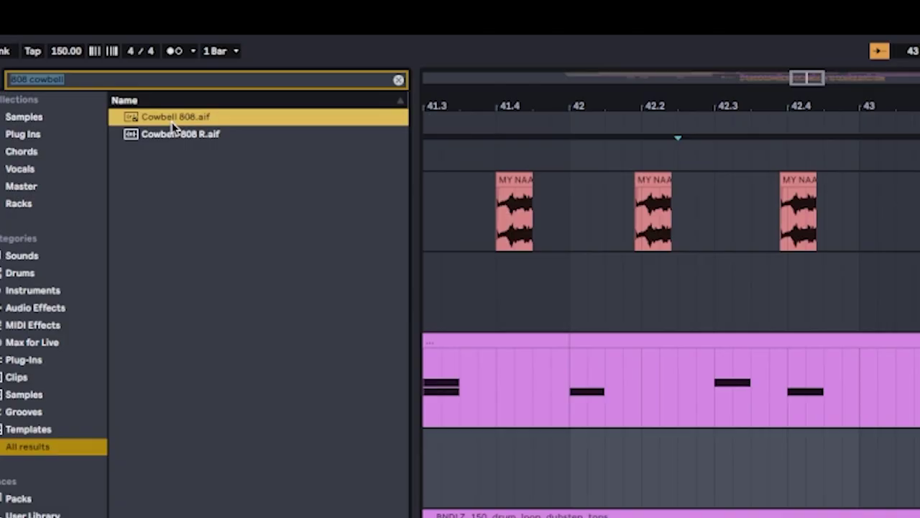
{"action": "left_click_drag", "start_coordinate": [171, 122], "coordinate": [410, 176]}
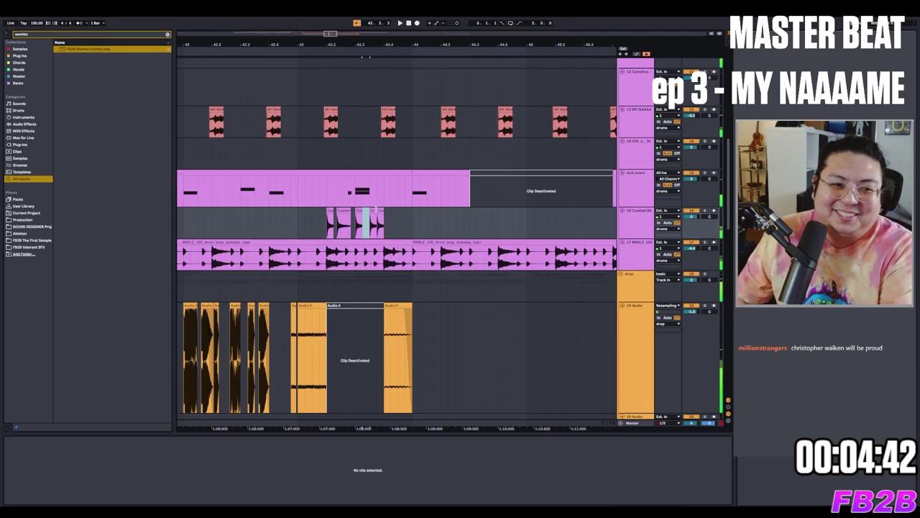
{"action": "left_click", "coordinate": [374, 216]}
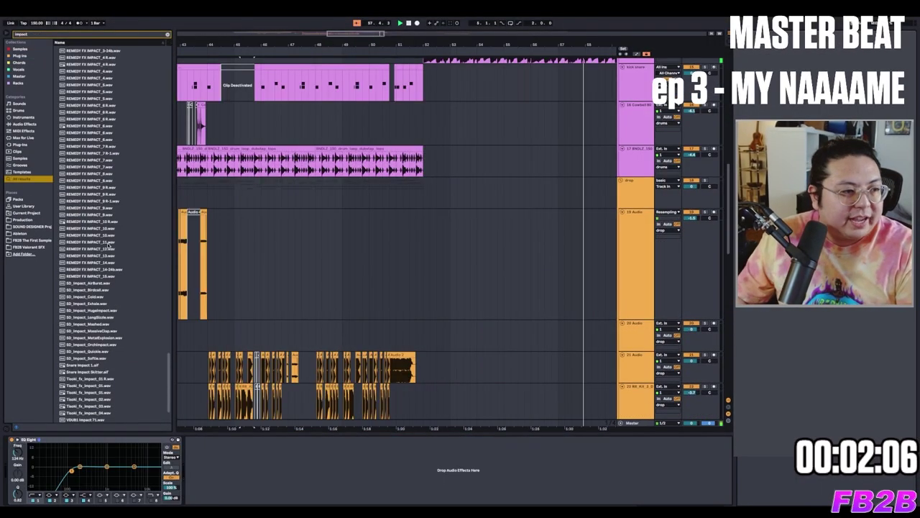
Place REMEDY FX IMPACT_1 at bar 17 and a reversed, faded-in Cymatics - Terror Riser E 004 across bars 25 to 33 on the same drums track.
{"action": "left_click_drag", "start_coordinate": [86, 375], "coordinate": [421, 190]}
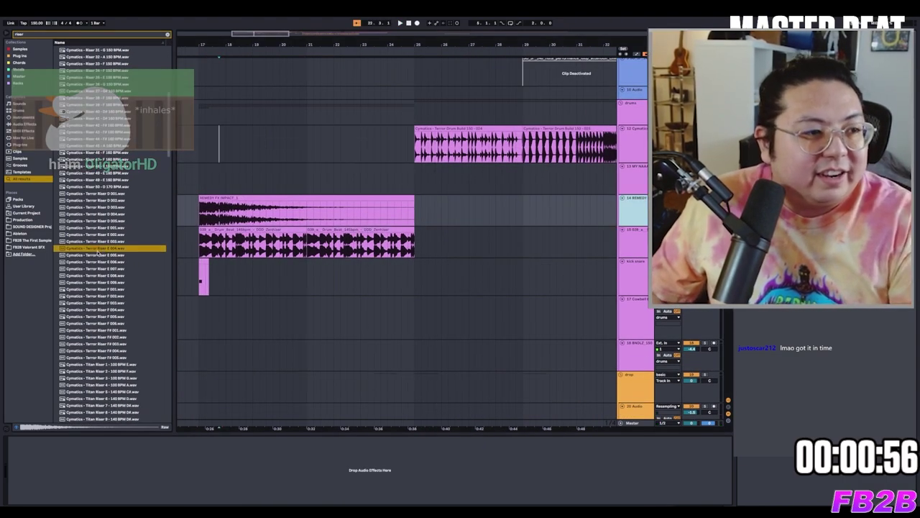
{"action": "double_click", "coordinate": [97, 249]}
{"action": "scroll", "coordinate": [279, 248], "scroll_direction": "up", "scroll_amount": 2}
{"action": "scroll", "coordinate": [278, 248], "scroll_direction": "right", "scroll_amount": 4}
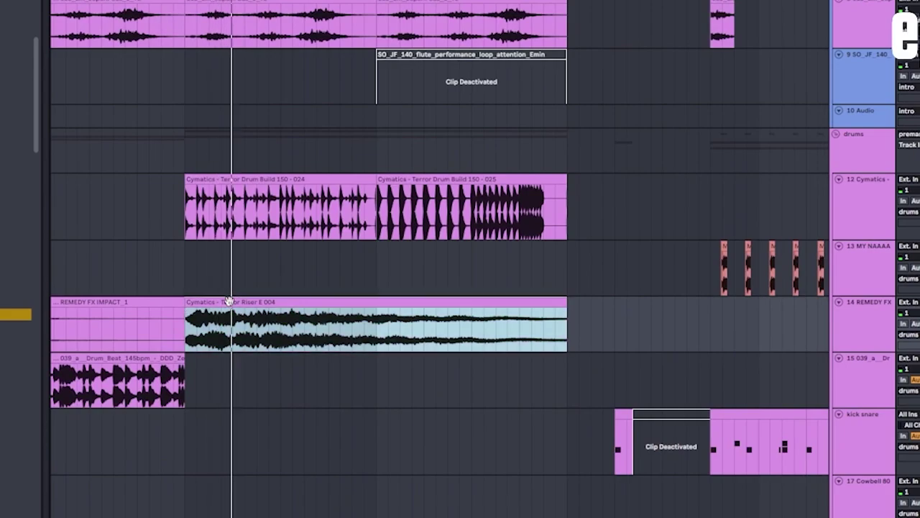
{"action": "left_click_drag", "start_coordinate": [228, 301], "coordinate": [405, 309]}
{"action": "scroll", "coordinate": [405, 374], "scroll_direction": "up", "scroll_amount": 4}
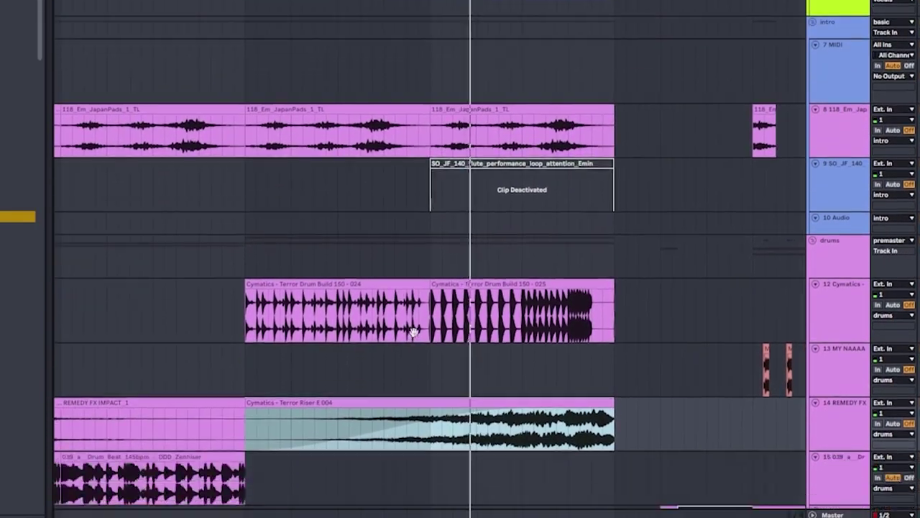
Play the drum build with the new riser and examine how it leads into the drop.
{"action": "scroll", "coordinate": [414, 332], "scroll_direction": "up", "scroll_amount": 1}
{"action": "scroll", "coordinate": [423, 401], "scroll_direction": "down", "scroll_amount": 4}
{"action": "scroll", "coordinate": [438, 292], "scroll_direction": "up", "scroll_amount": 2}
{"action": "scroll", "coordinate": [437, 292], "scroll_direction": "right", "scroll_amount": 3}
{"action": "scroll", "coordinate": [392, 372], "scroll_direction": "down", "scroll_amount": 3}
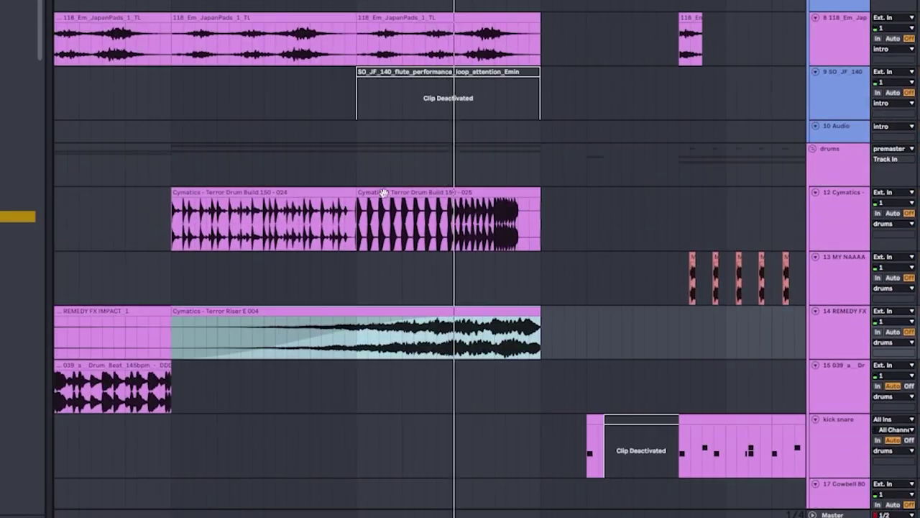
{"action": "scroll", "coordinate": [383, 193], "scroll_direction": "up", "scroll_amount": 4}
{"action": "scroll", "coordinate": [398, 323], "scroll_direction": "down", "scroll_amount": 2}
{"action": "scroll", "coordinate": [362, 197], "scroll_direction": "down", "scroll_amount": 4}
{"action": "scroll", "coordinate": [362, 197], "scroll_direction": "right", "scroll_amount": 3}
{"action": "scroll", "coordinate": [425, 338], "scroll_direction": "up", "scroll_amount": 3}
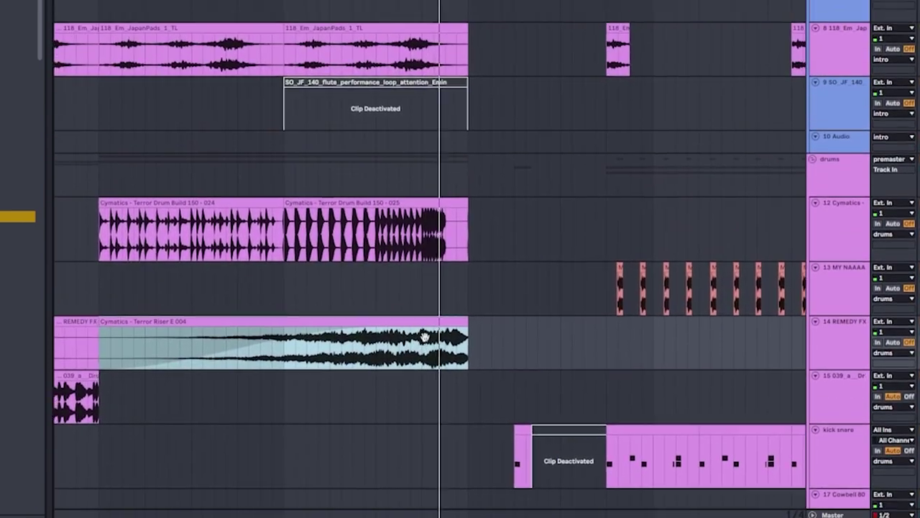
{"action": "scroll", "coordinate": [425, 337], "scroll_direction": "up", "scroll_amount": 5}
{"action": "scroll", "coordinate": [425, 337], "scroll_direction": "down", "scroll_amount": 2}
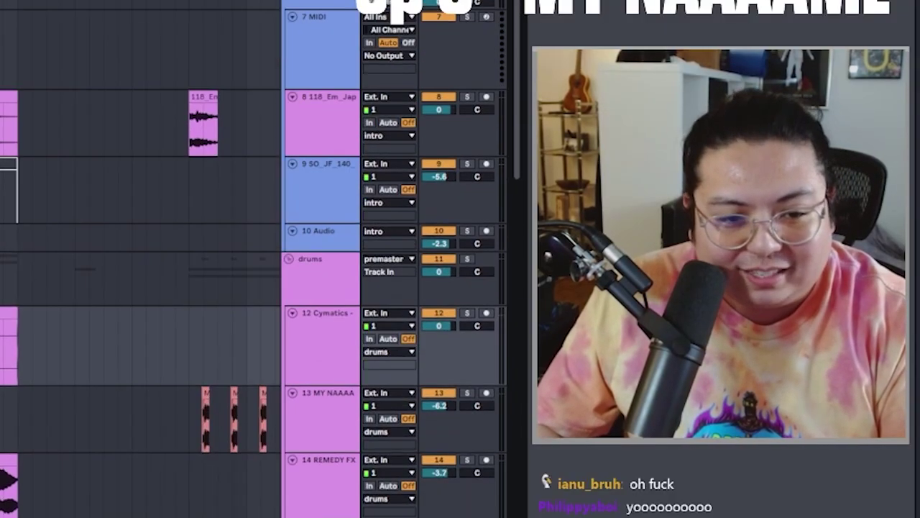
Add an audio track above the impact, place a Cymatics Titan White Noise Down 150 BPM sample at bar 17 and play it.
{"action": "scroll", "coordinate": [251, 288], "scroll_direction": "up", "scroll_amount": 5}
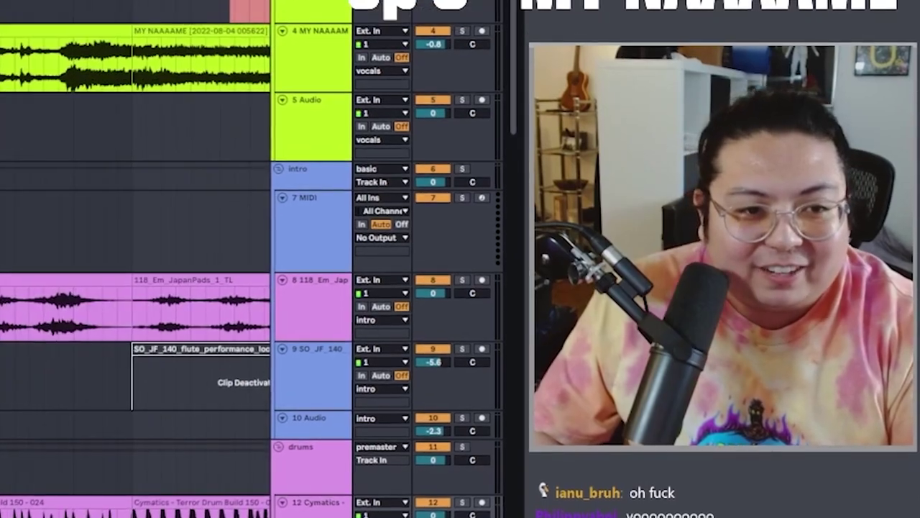
{"action": "scroll", "coordinate": [180, 288], "scroll_direction": "down", "scroll_amount": 3}
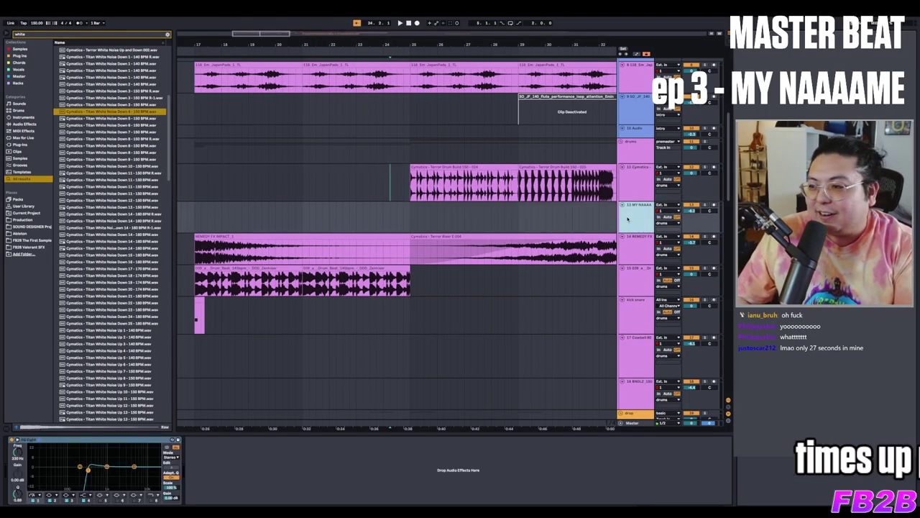
{"action": "key", "text": "ctrl+t"}
{"action": "left_click", "coordinate": [203, 257]}
{"action": "key", "text": "space"}
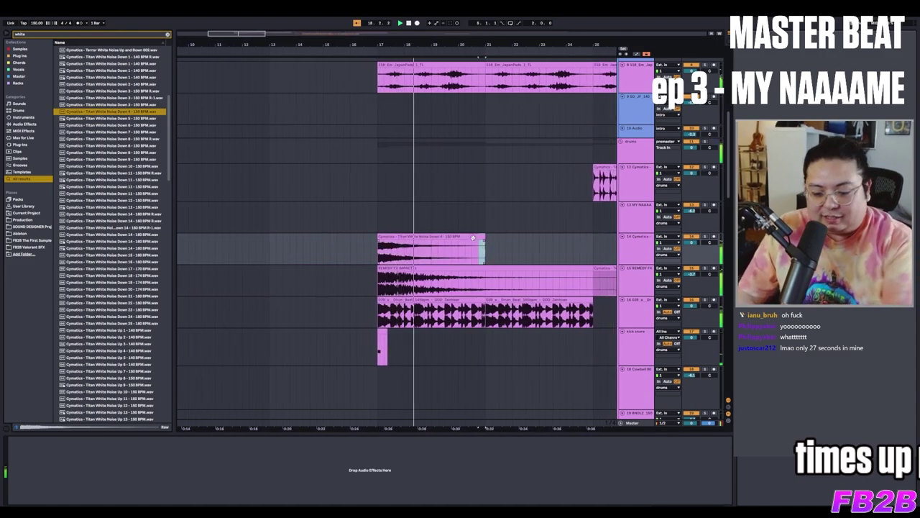
Play the arrangement from the drum build toward the drop and examine the transition, drum and chopped audio clips on the tracks below.
{"action": "scroll", "coordinate": [535, 254], "scroll_direction": "right", "scroll_amount": 5}
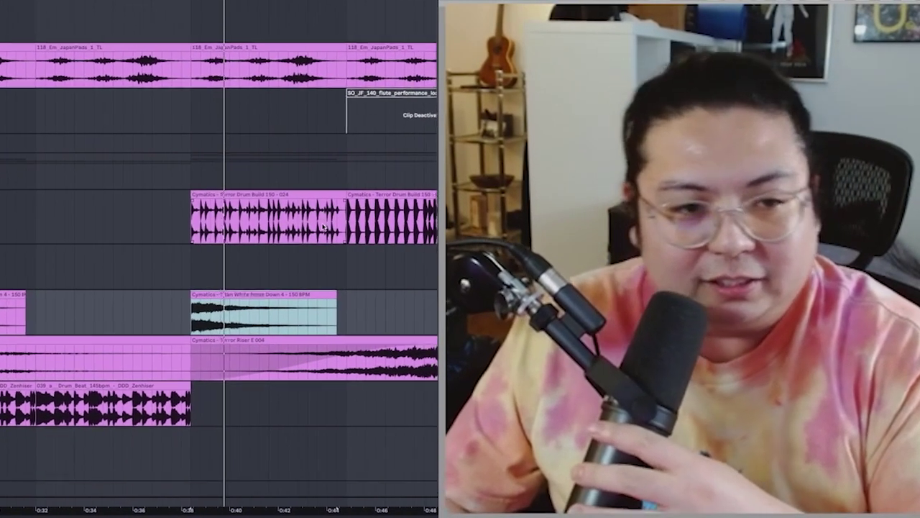
{"action": "scroll", "coordinate": [371, 237], "scroll_direction": "down", "scroll_amount": 3}
{"action": "scroll", "coordinate": [385, 218], "scroll_direction": "down", "scroll_amount": 5}
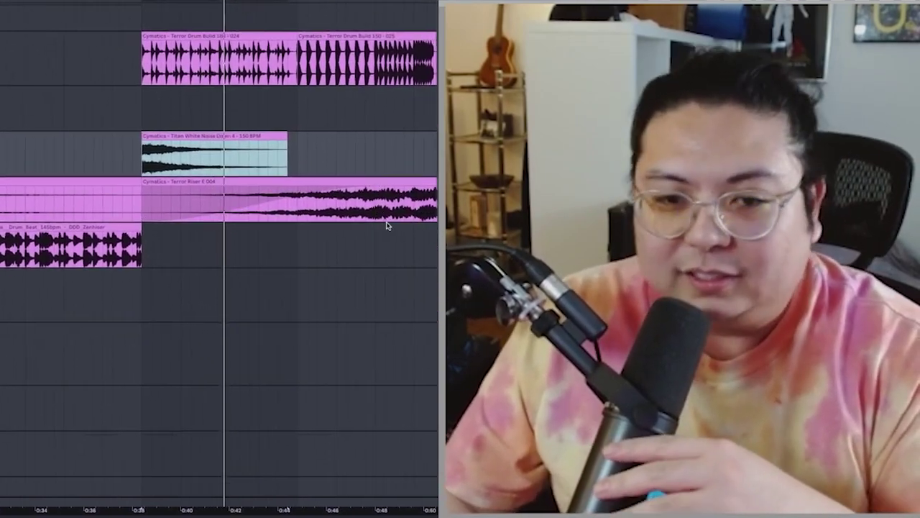
{"action": "scroll", "coordinate": [369, 227], "scroll_direction": "down", "scroll_amount": 1}
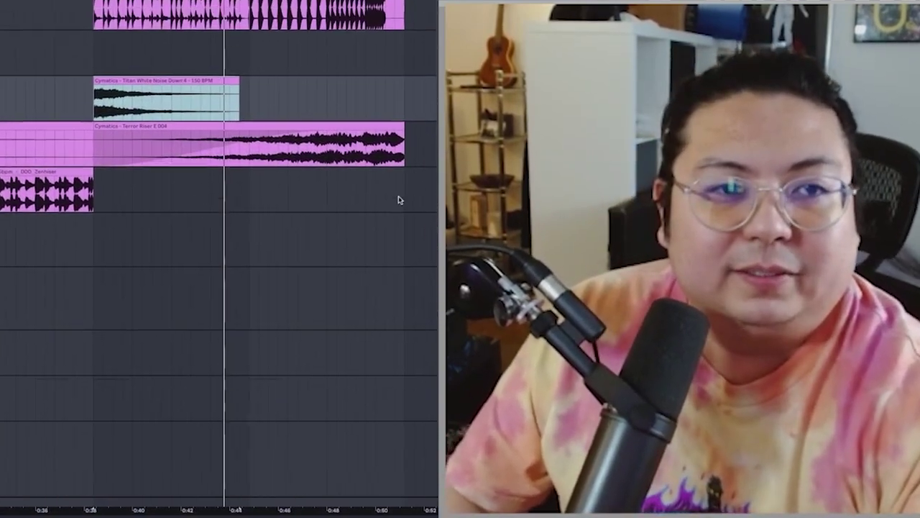
{"action": "scroll", "coordinate": [400, 200], "scroll_direction": "up", "scroll_amount": 7}
{"action": "scroll", "coordinate": [427, 175], "scroll_direction": "down", "scroll_amount": 5}
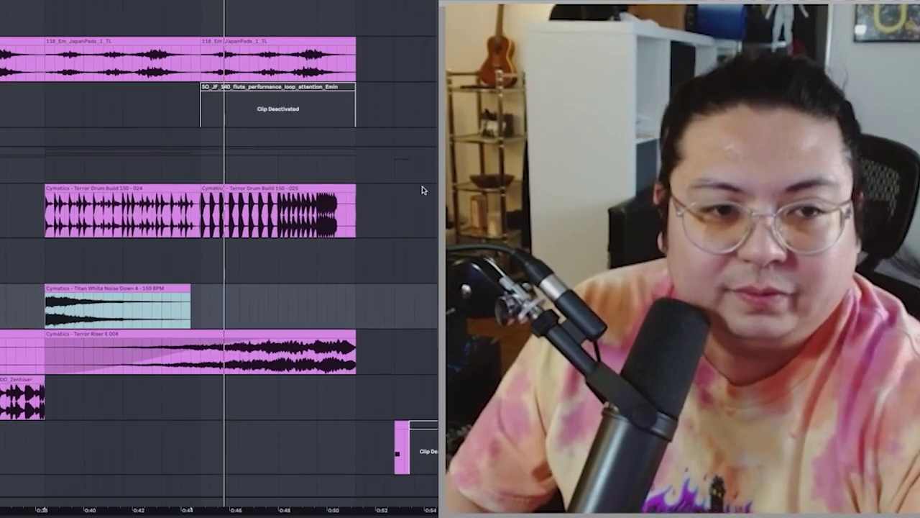
{"action": "scroll", "coordinate": [394, 266], "scroll_direction": "down", "scroll_amount": 6}
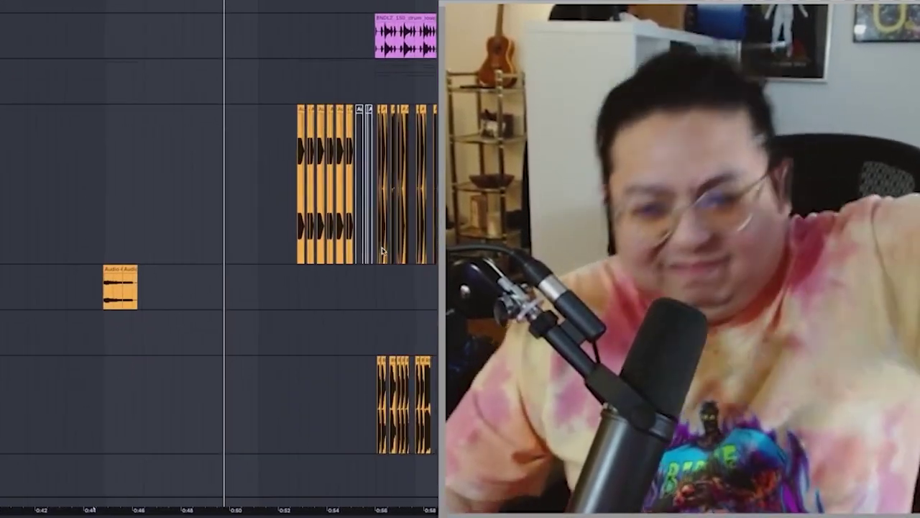
{"action": "scroll", "coordinate": [391, 247], "scroll_direction": "down", "scroll_amount": 2}
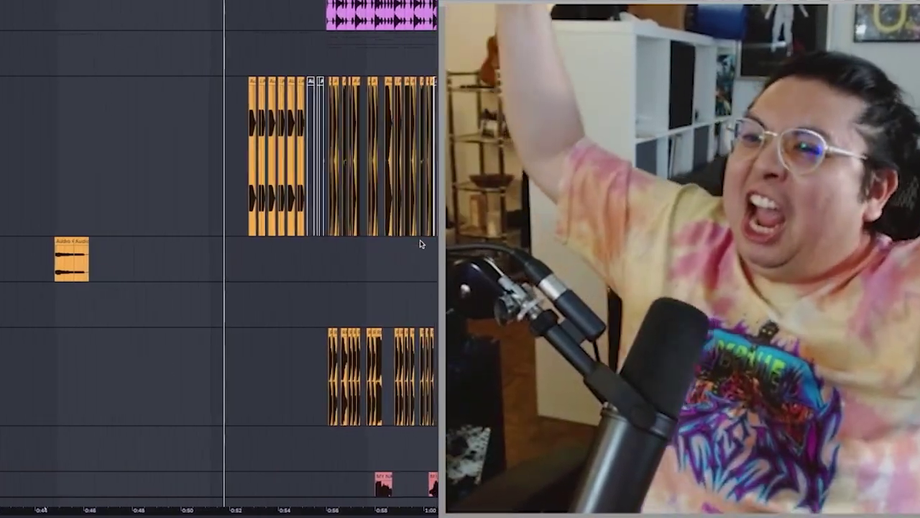